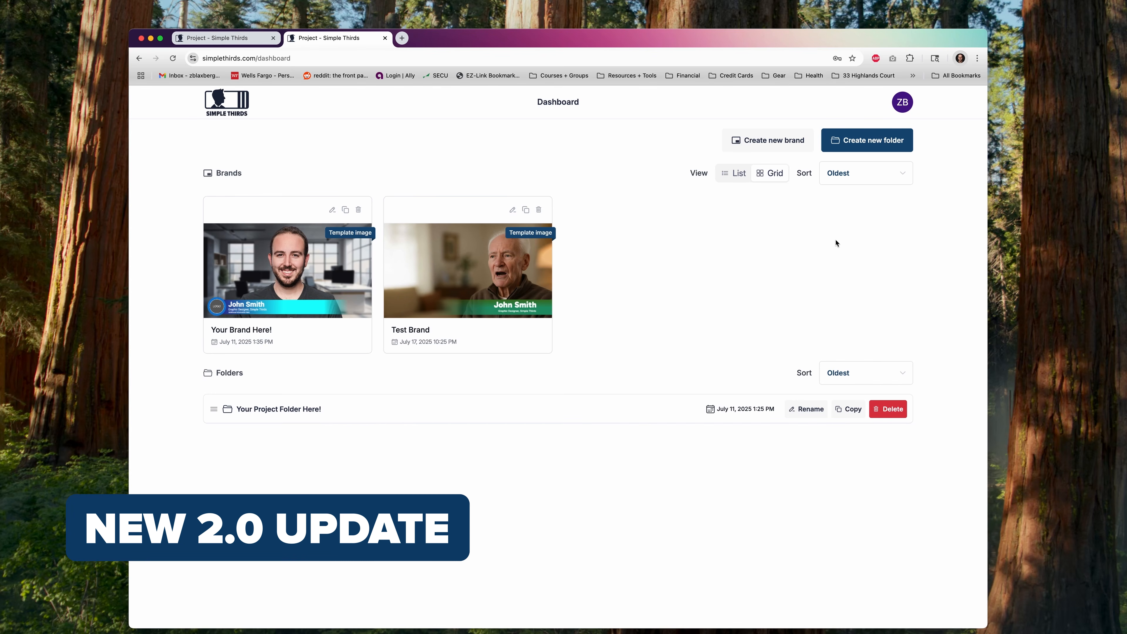
# Compare the grid and list layouts of the Brands section, leaving it in List view
pyautogui.click(730, 173)
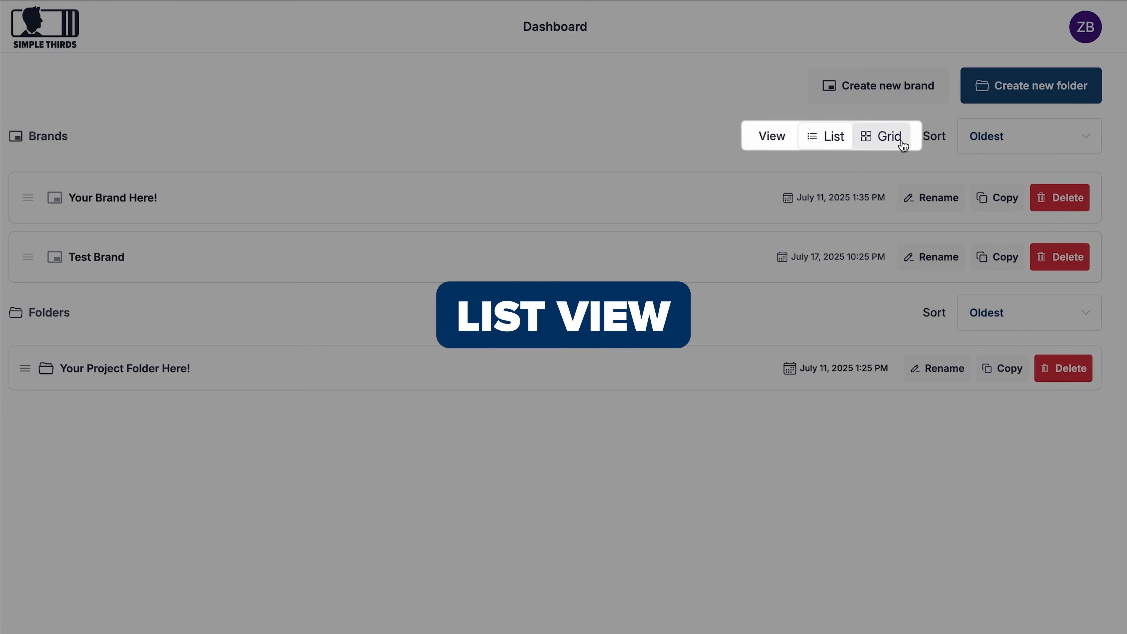
pyautogui.click(883, 143)
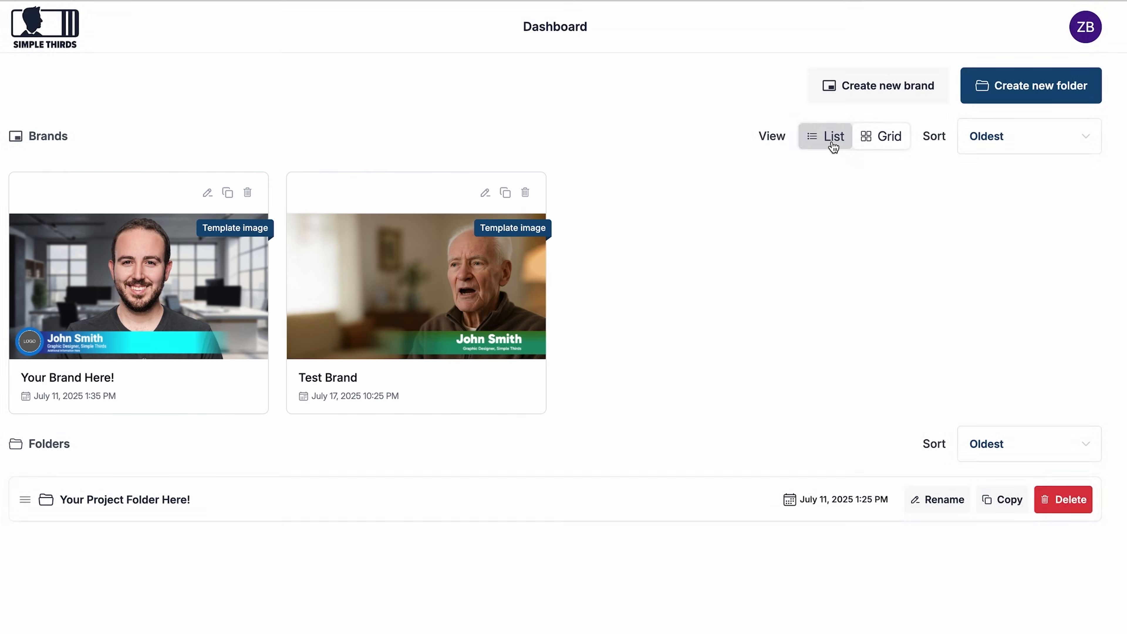
pyautogui.click(834, 147)
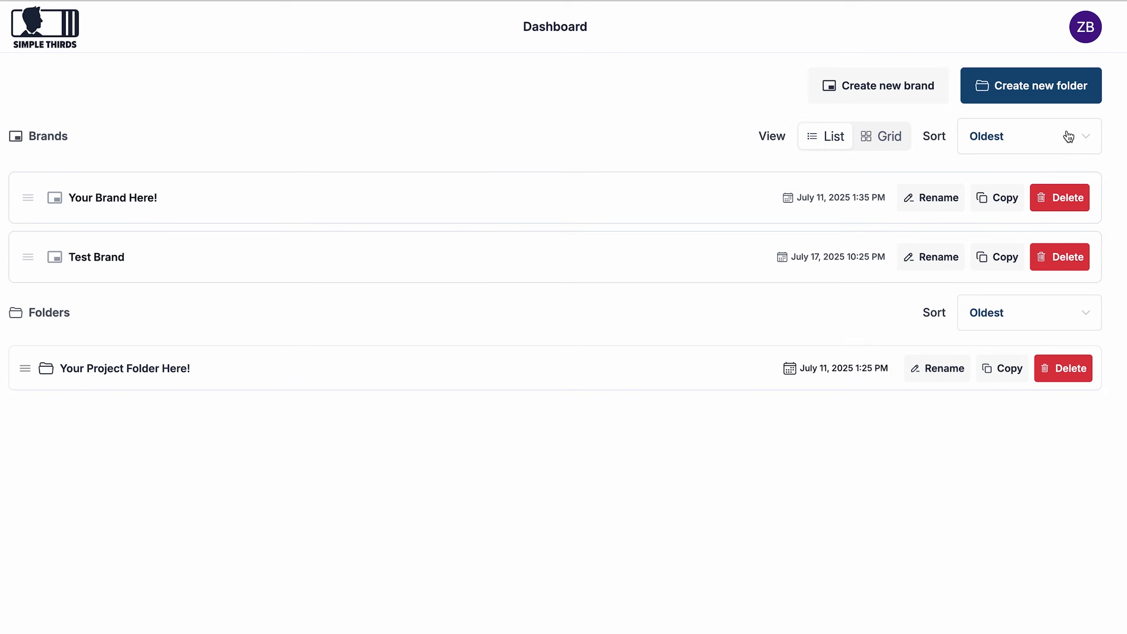
# Sort the brands by Recent and back to Oldest, and pick Oldest as the folder sort order
pyautogui.click(1049, 144)
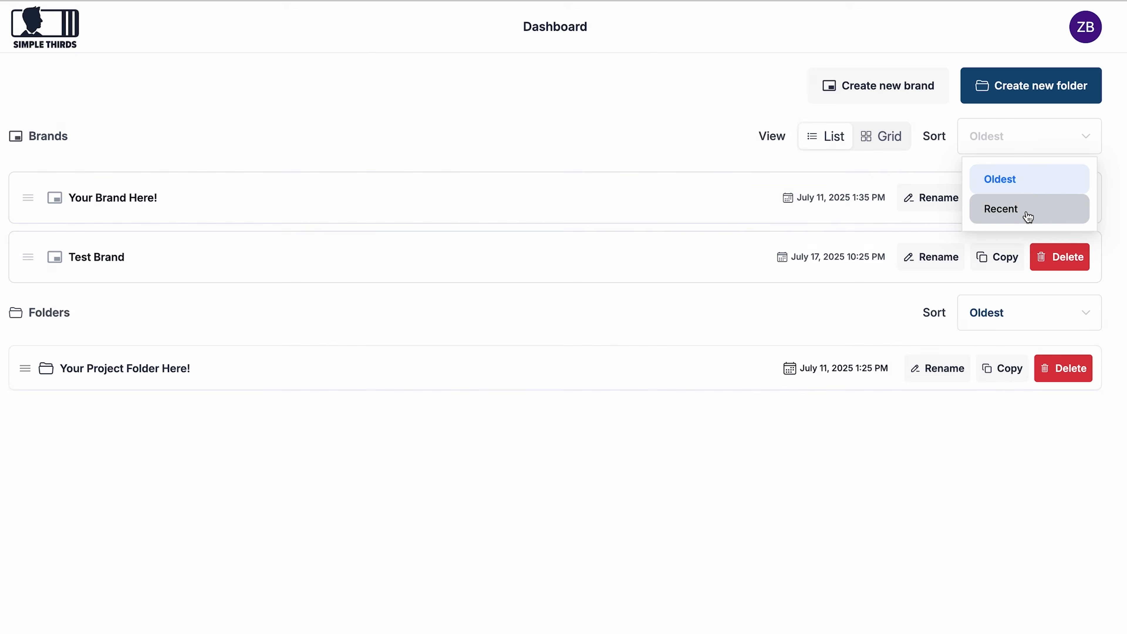
pyautogui.click(1029, 210)
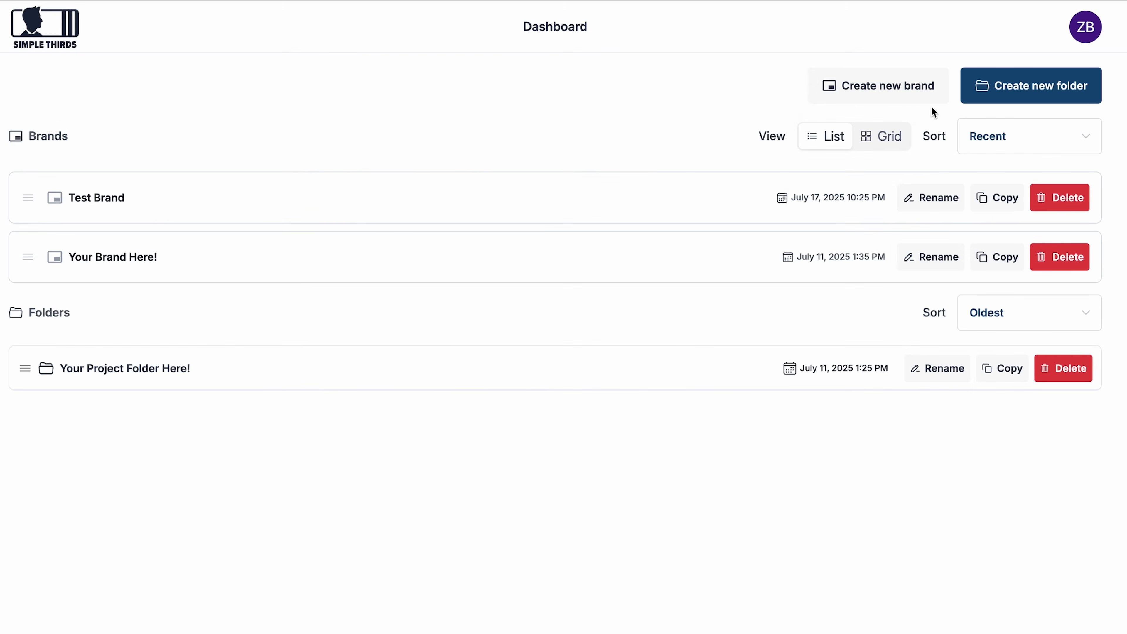
pyautogui.click(992, 148)
pyautogui.click(1007, 178)
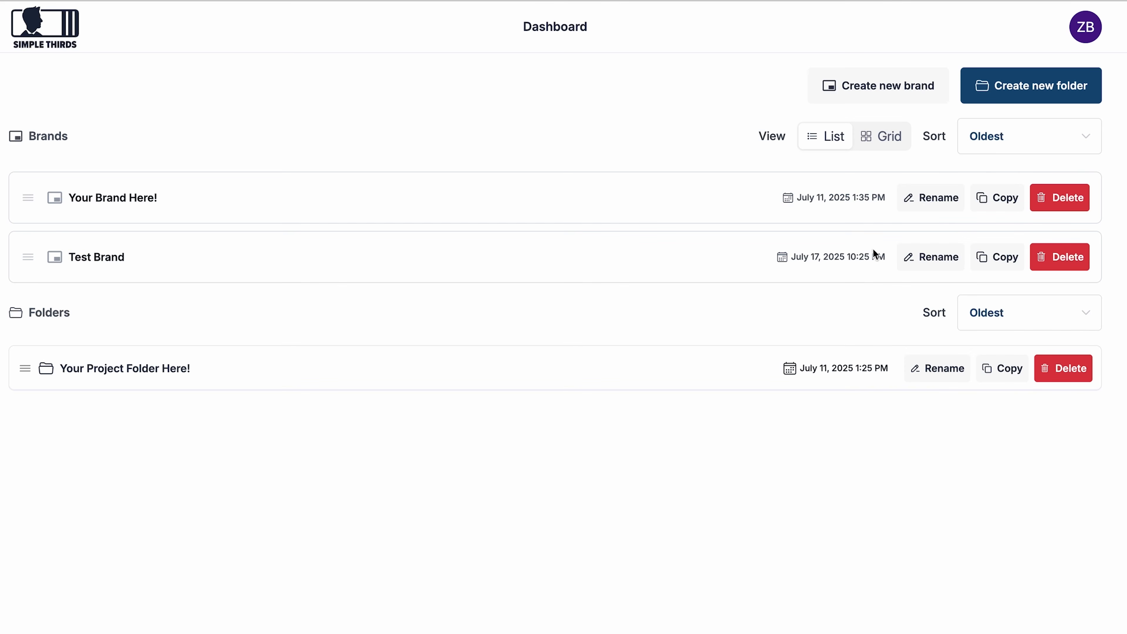
pyautogui.click(1061, 318)
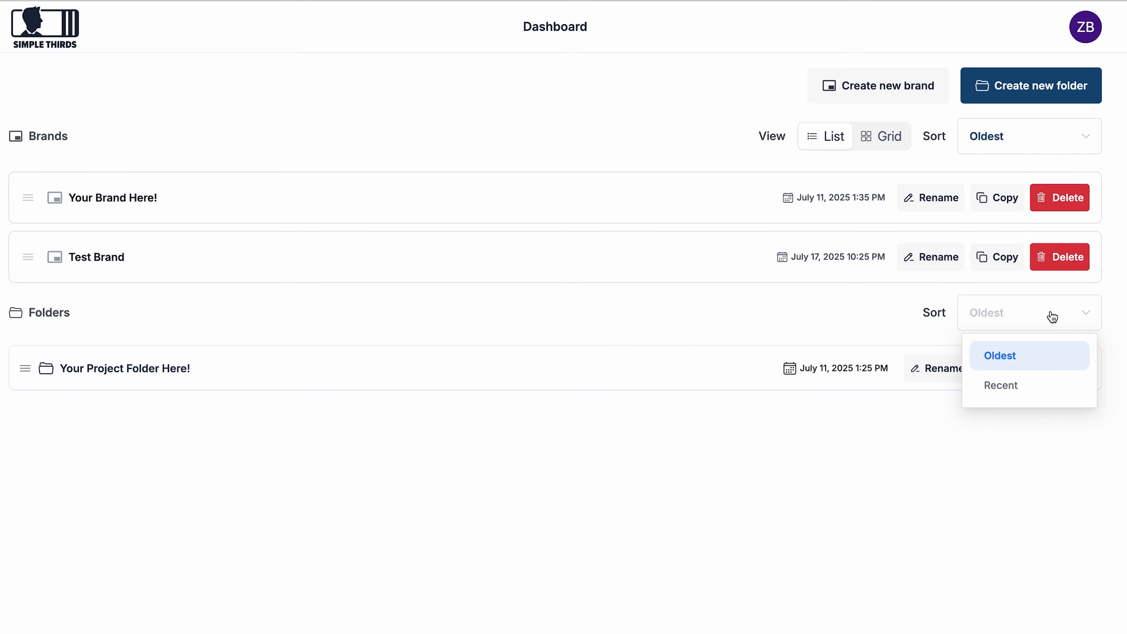
pyautogui.click(1069, 355)
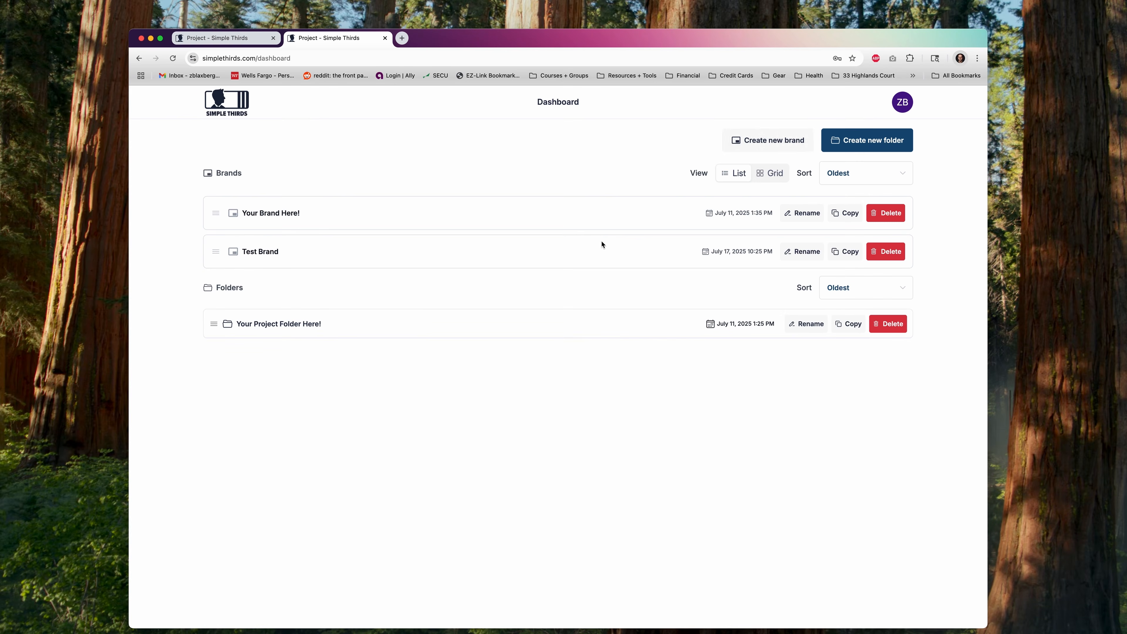
# Begin a new brand named "My Brand" and try the system templates, ending on the cyan gradient one with a logo
pyautogui.click(769, 141)
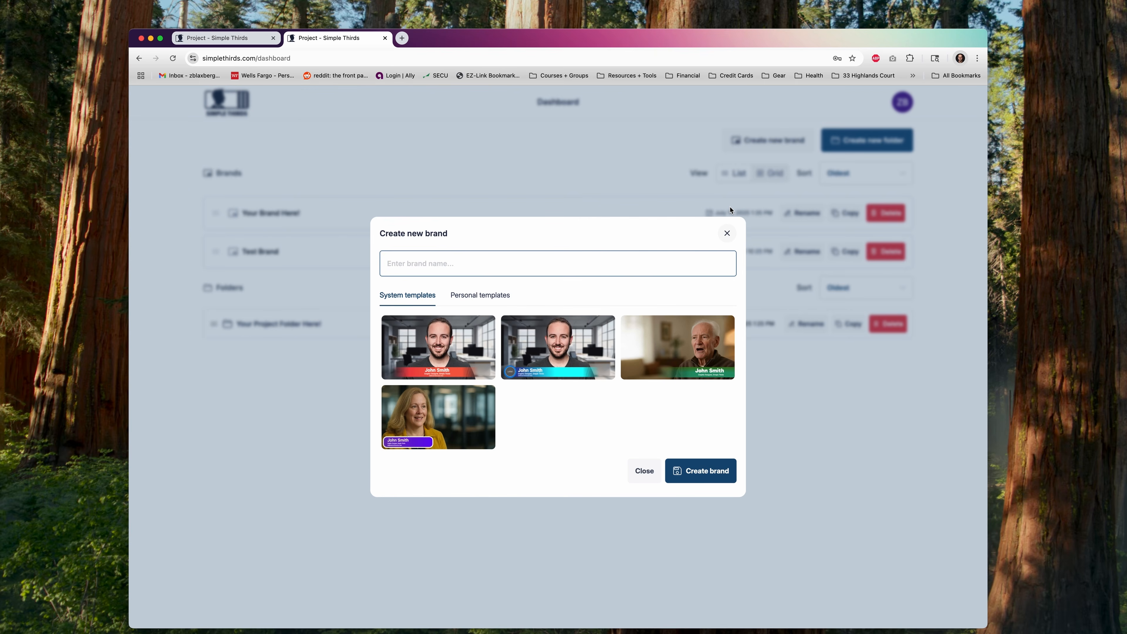
pyautogui.write('My Brand')
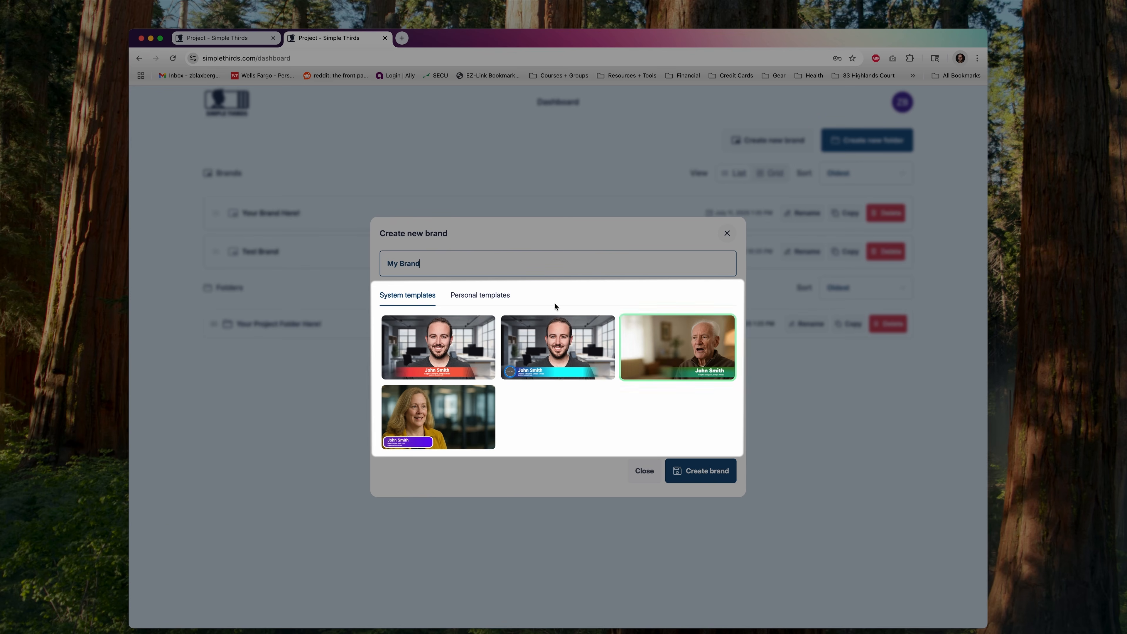
pyautogui.click(472, 421)
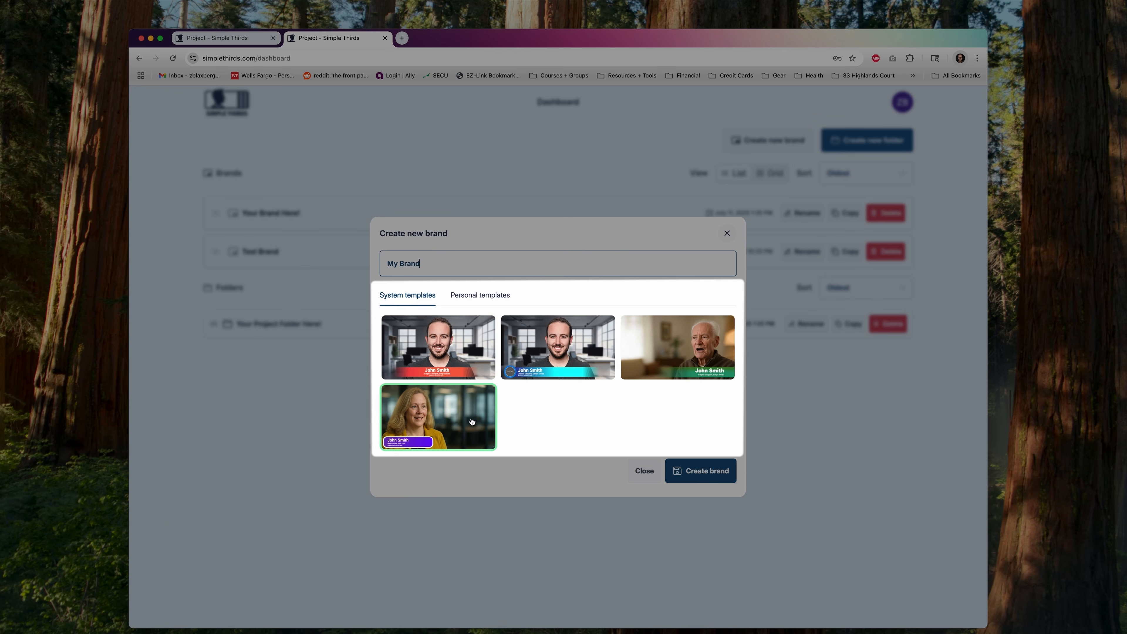
pyautogui.click(537, 377)
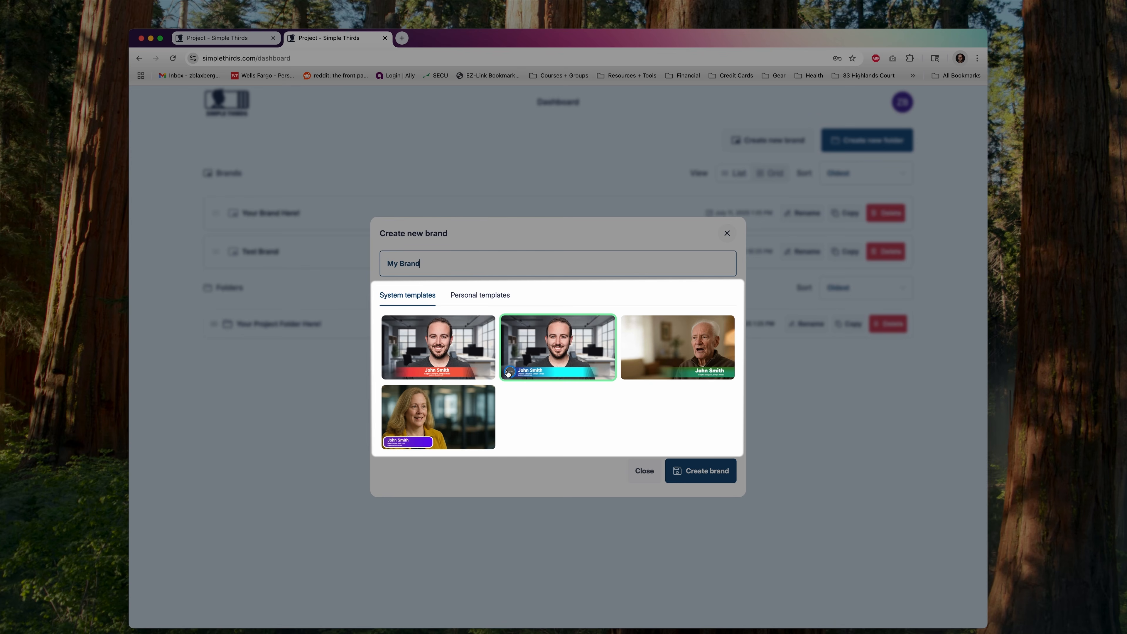
pyautogui.click(687, 372)
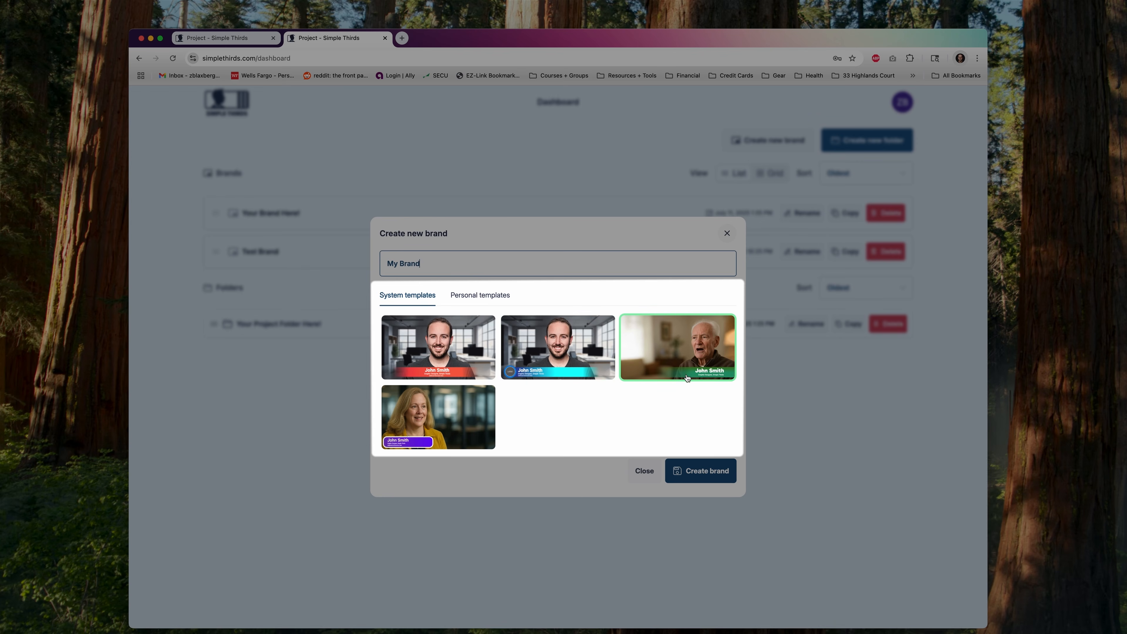
pyautogui.click(446, 371)
pyautogui.click(422, 433)
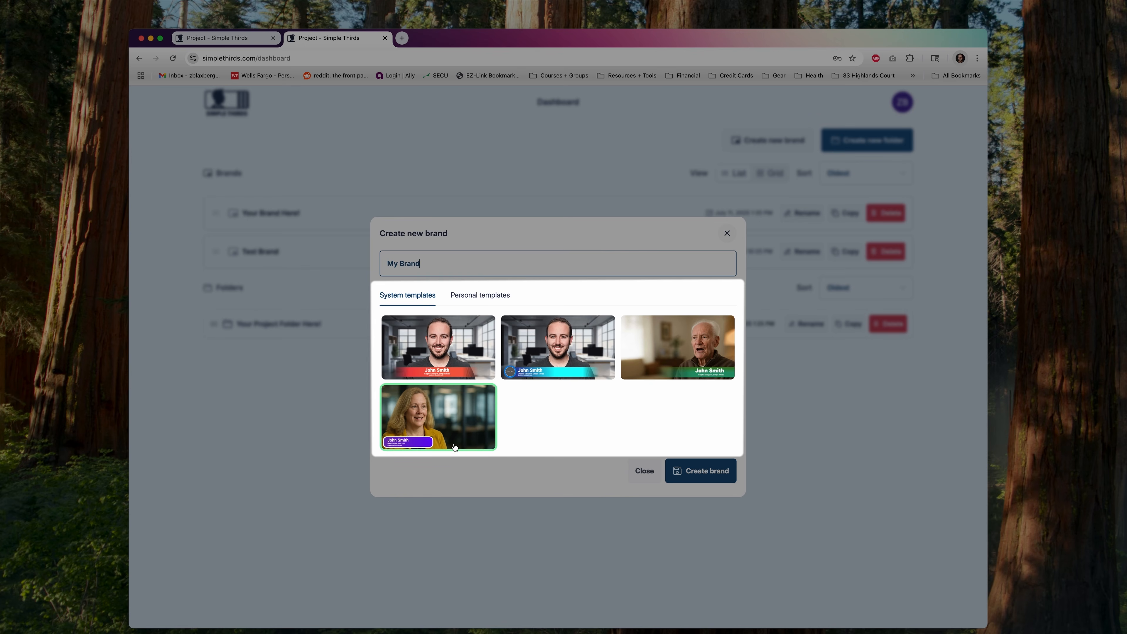
pyautogui.click(590, 371)
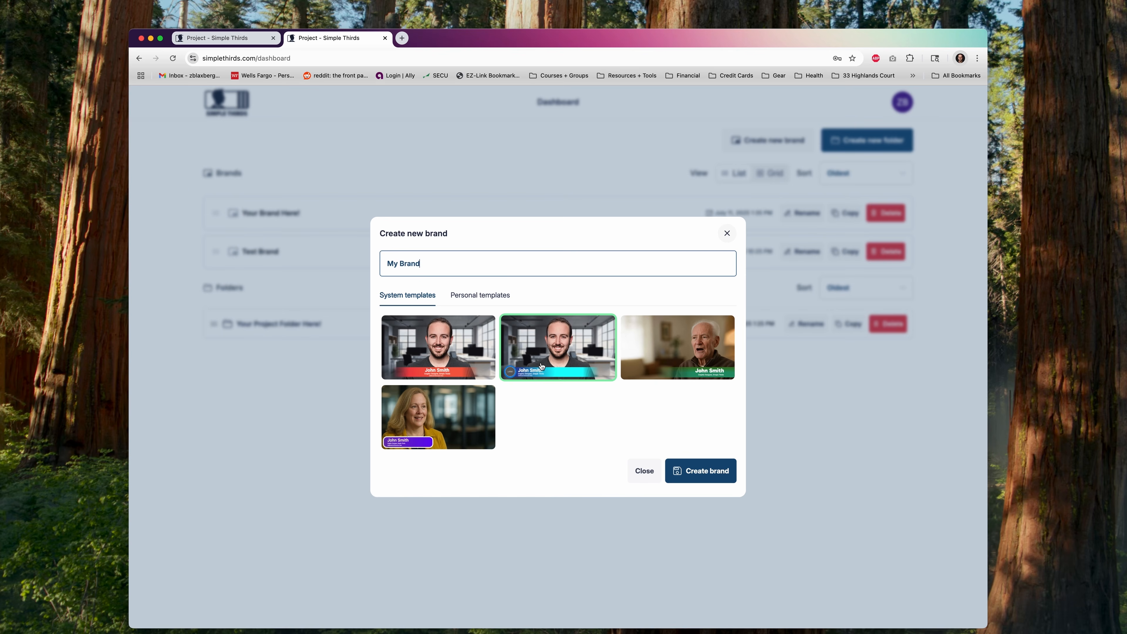
# Create a new personal template named "July Brand Template" and open it for editing
pyautogui.click(498, 293)
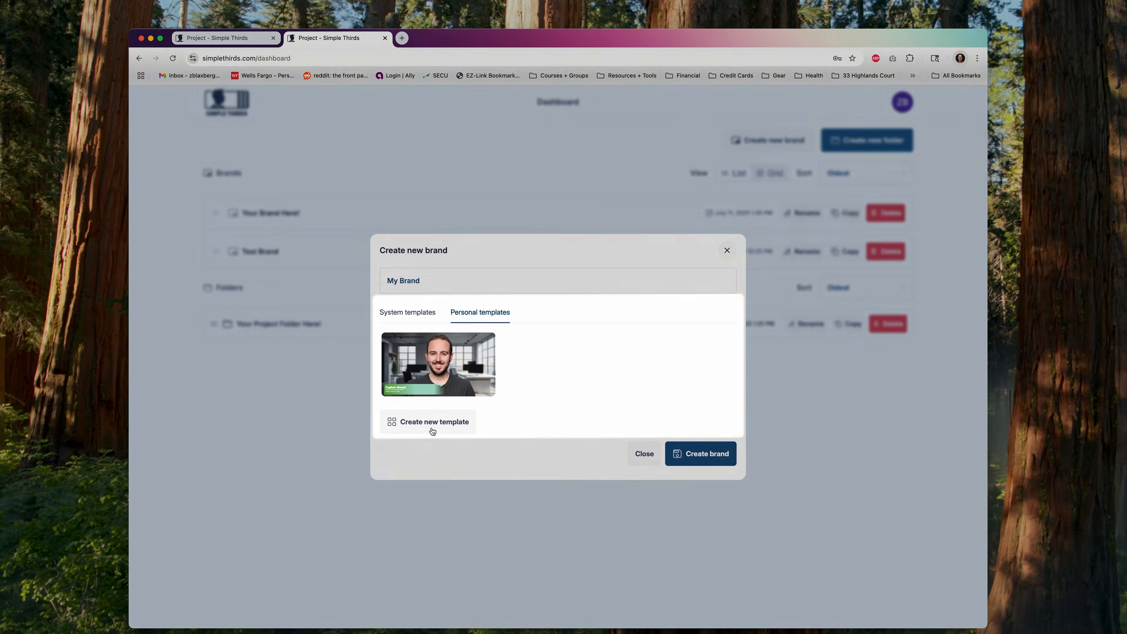
pyautogui.click(429, 434)
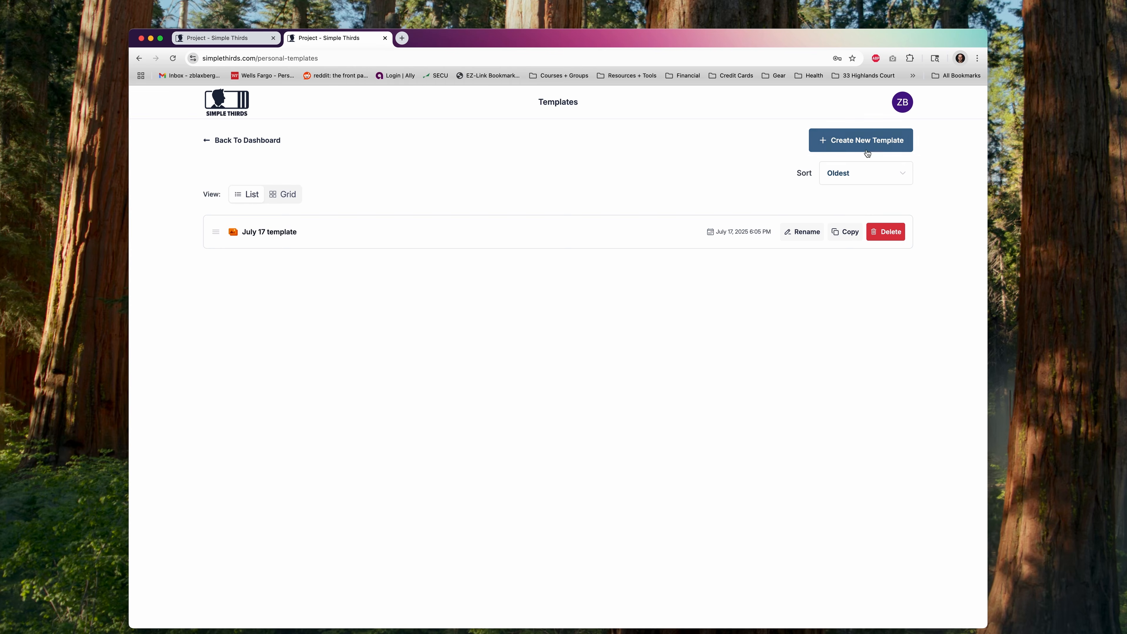
pyautogui.click(865, 142)
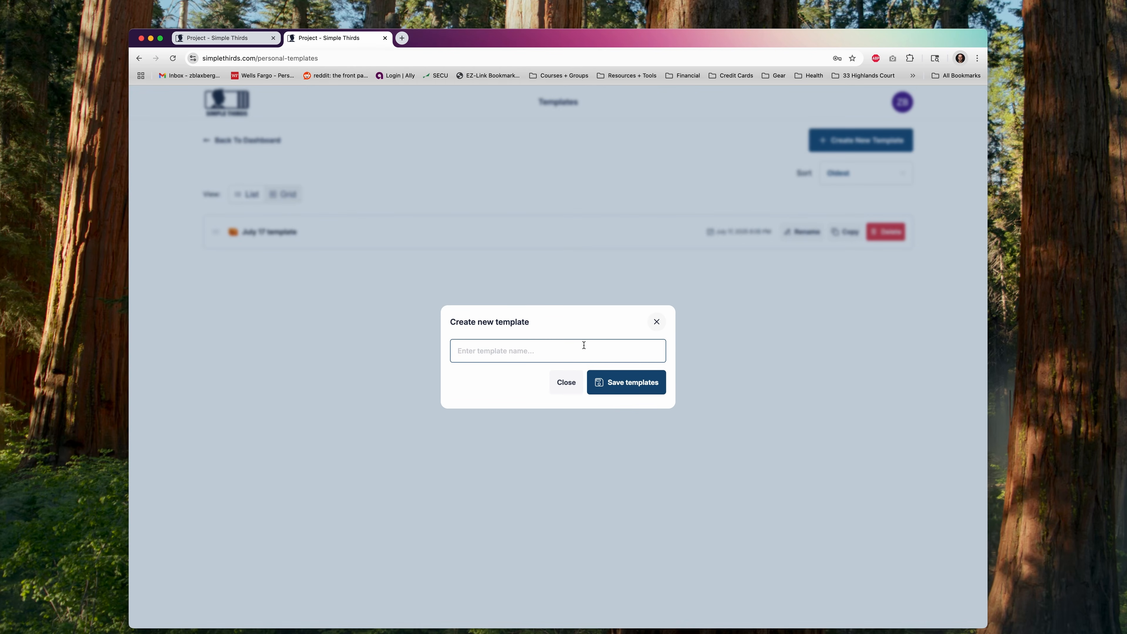
pyautogui.write('July Brand Template')
pyautogui.click(623, 383)
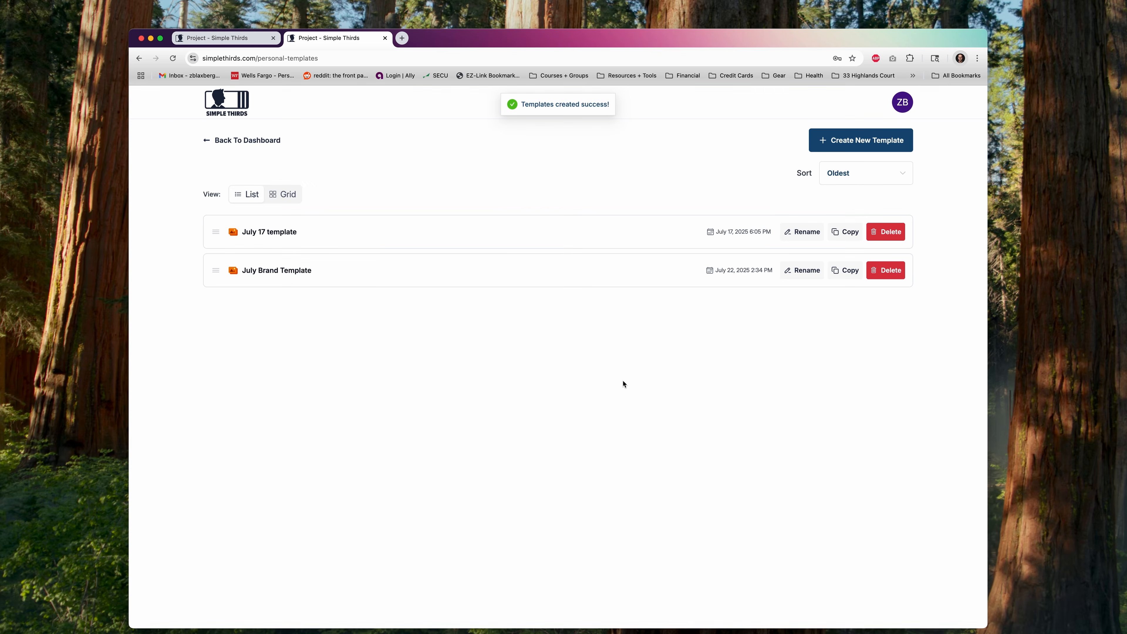
pyautogui.click(270, 271)
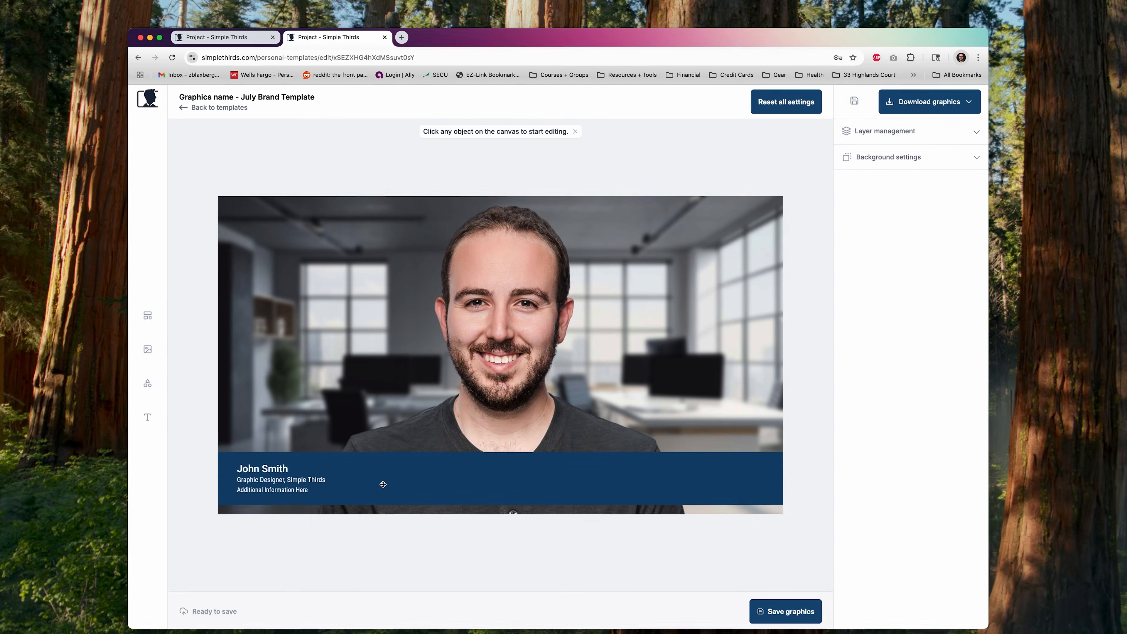
# Examine the layer settings of the lower-third bar and its name, job title and additional information texts
pyautogui.click(382, 484)
pyautogui.click(214, 480)
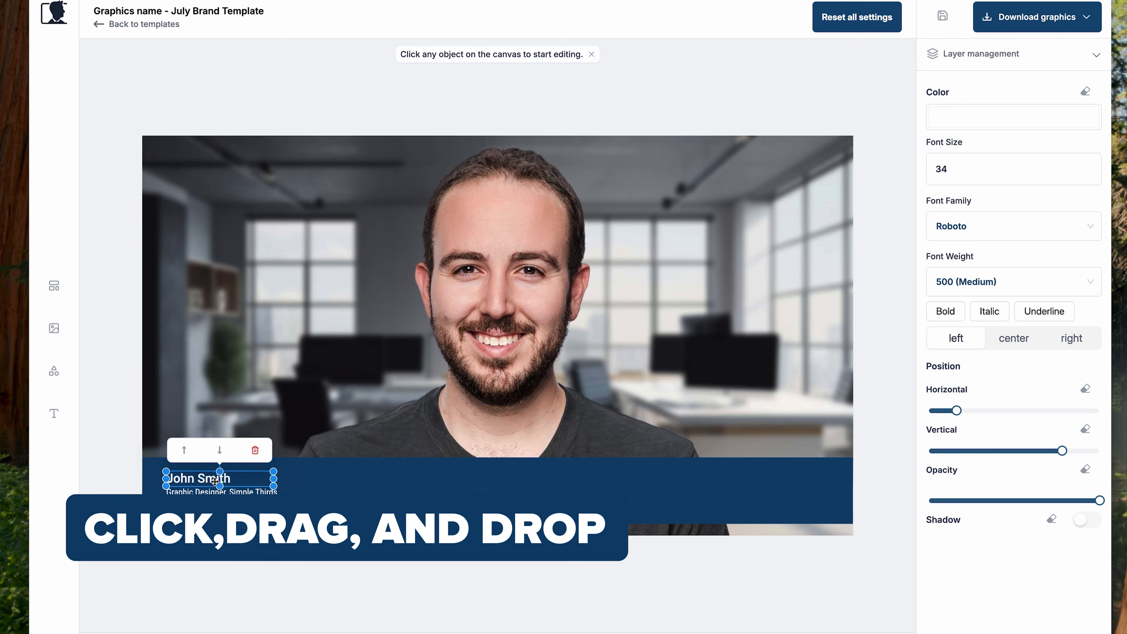
pyautogui.click(214, 492)
pyautogui.click(212, 505)
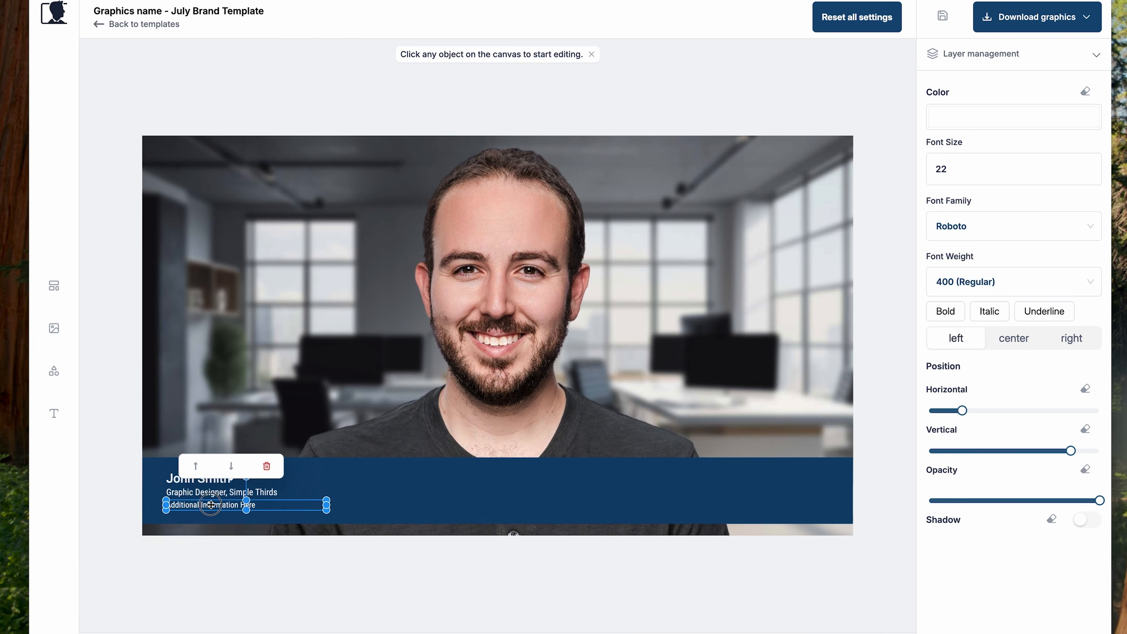
pyautogui.click(178, 480)
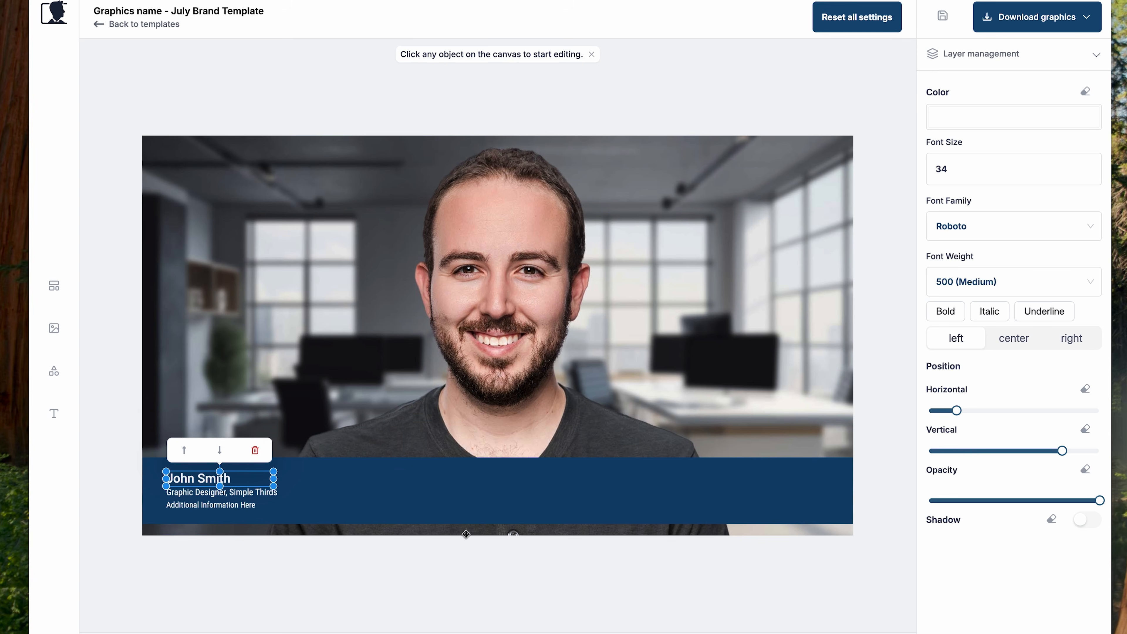
pyautogui.click(488, 571)
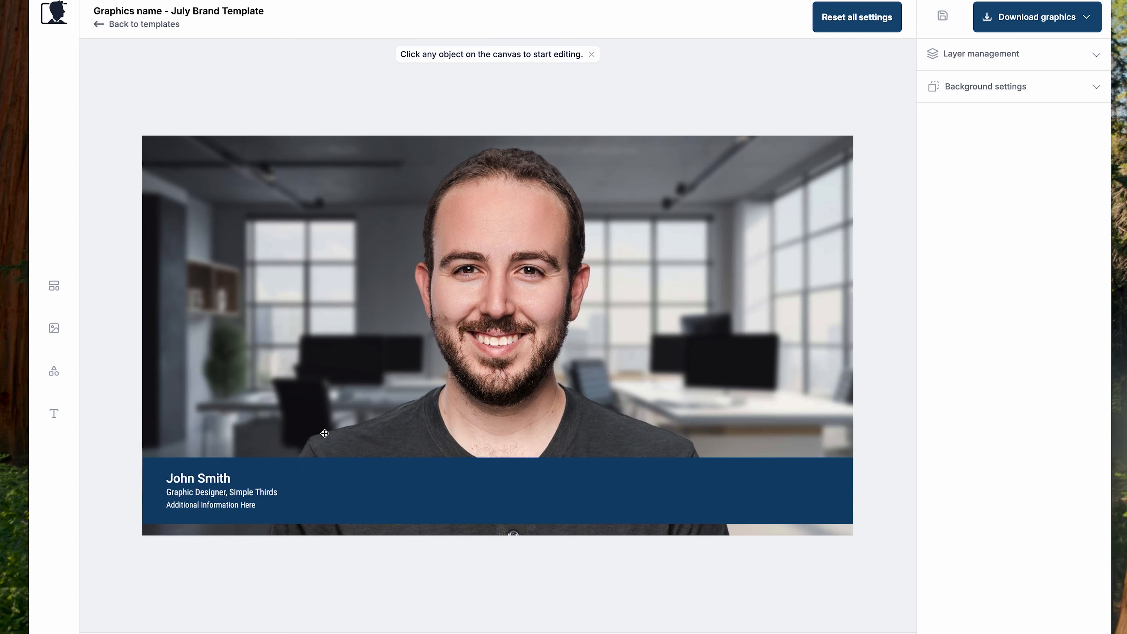
# Apply the template with the cyan gradient bar and round logo to the design
pyautogui.click(54, 287)
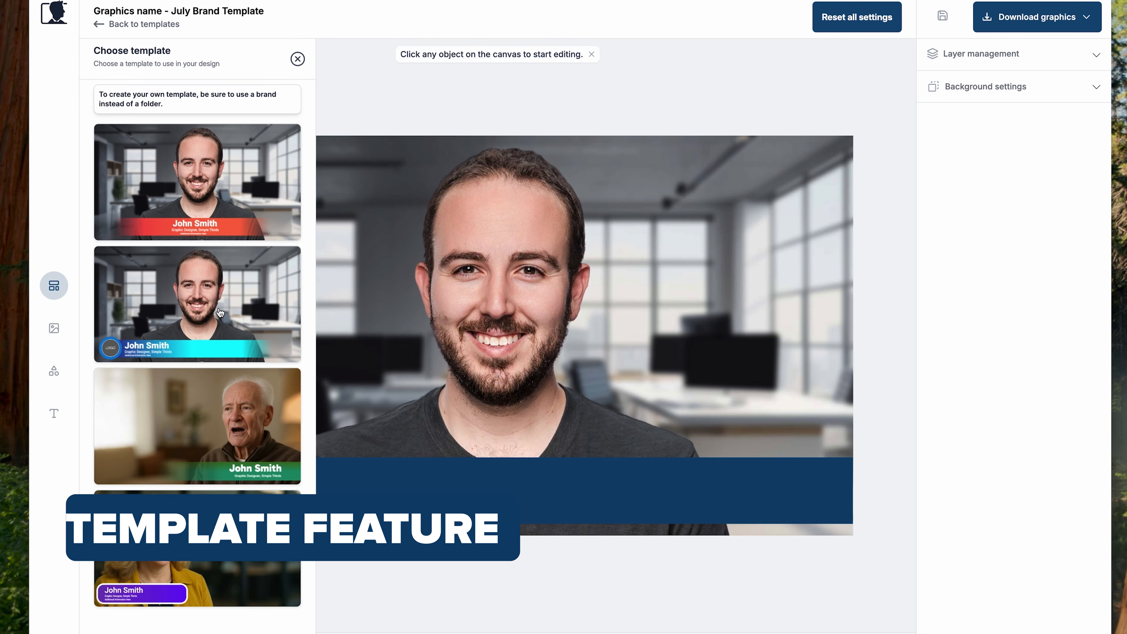
pyautogui.click(237, 328)
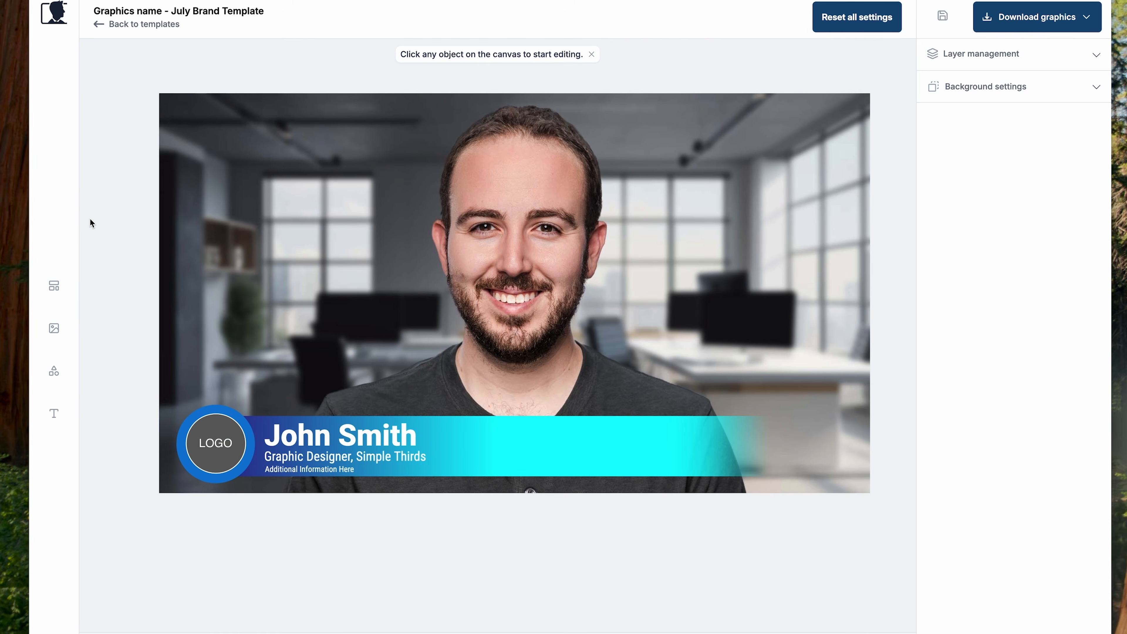
# Add the existing LOGO image to the design, scaled down and placed in the graphic's lower-right corner beside the bar
pyautogui.click(53, 328)
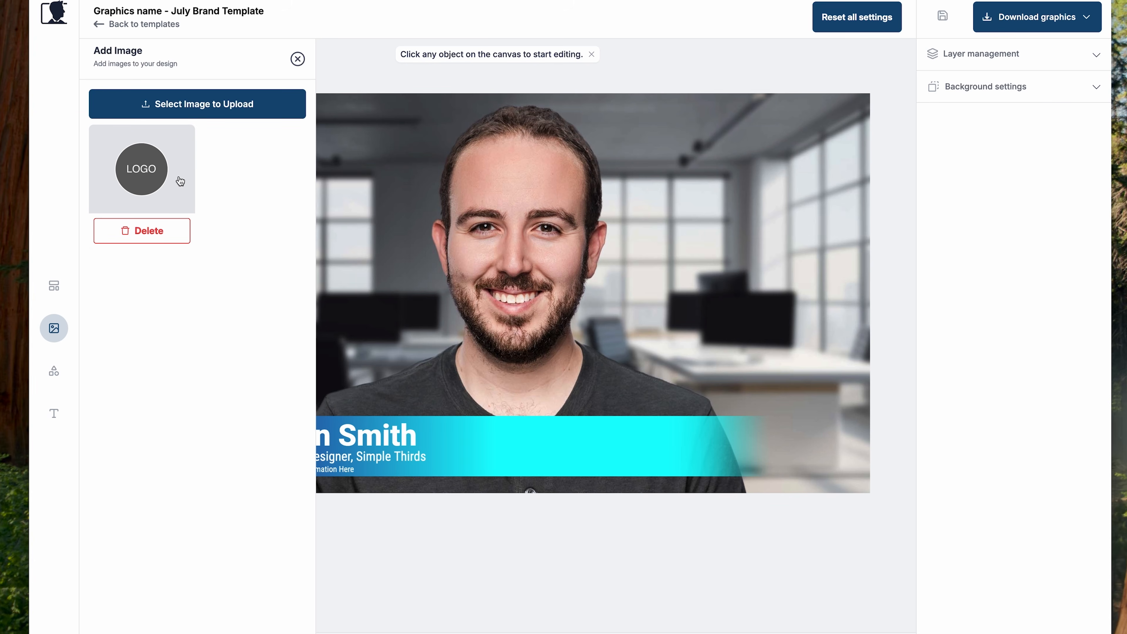
pyautogui.click(148, 165)
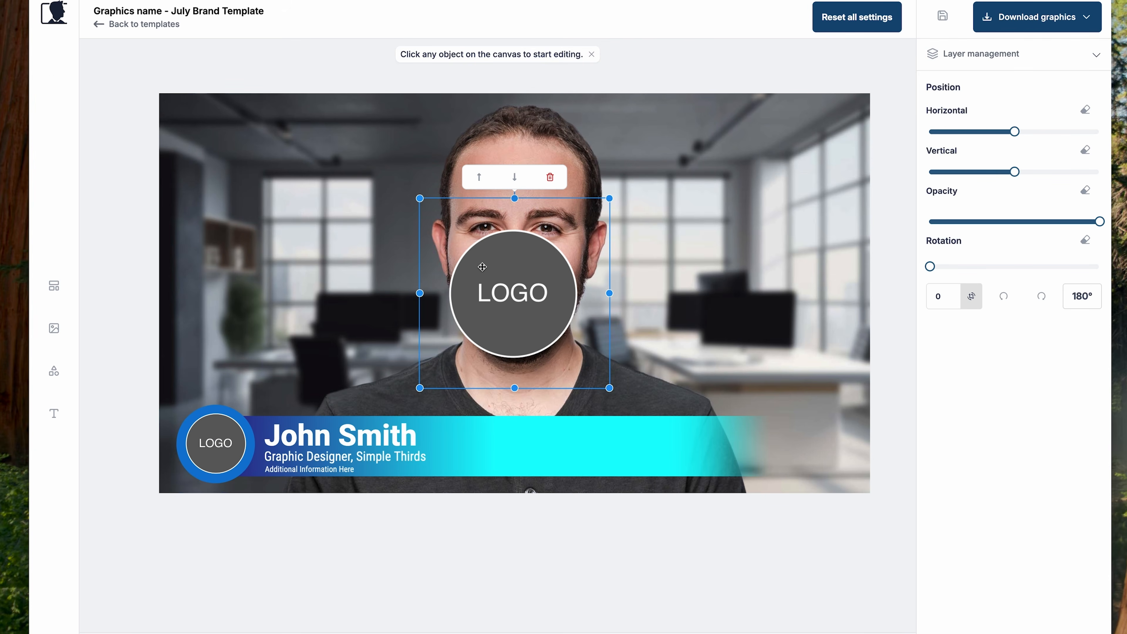
pyautogui.moveTo(542, 288); pyautogui.dragTo(417, 279)
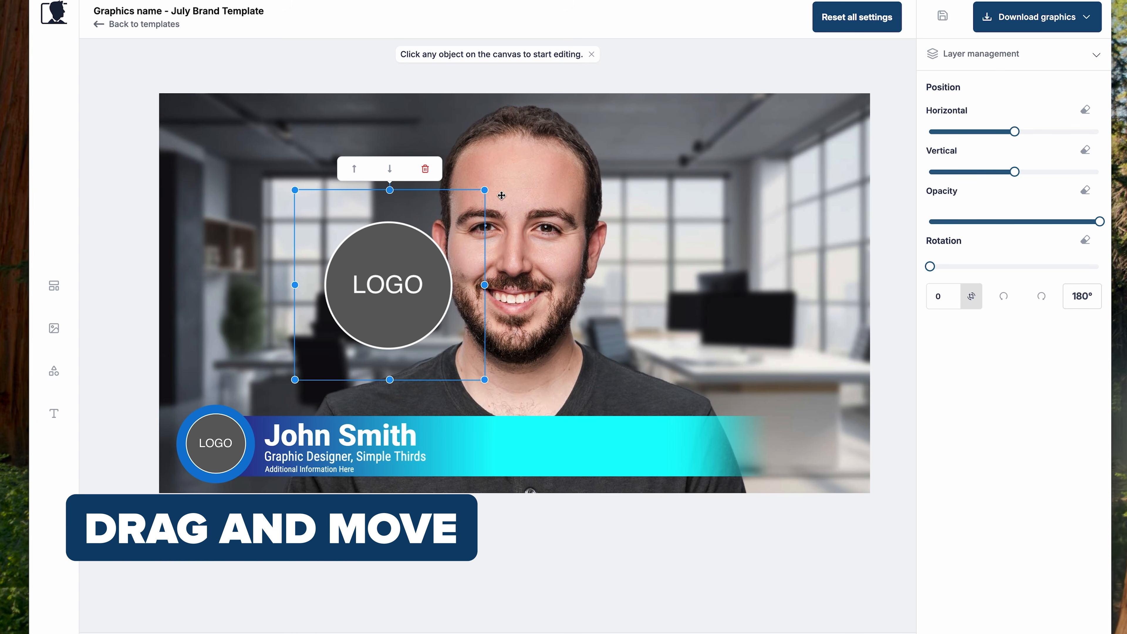
pyautogui.moveTo(490, 187); pyautogui.dragTo(362, 312)
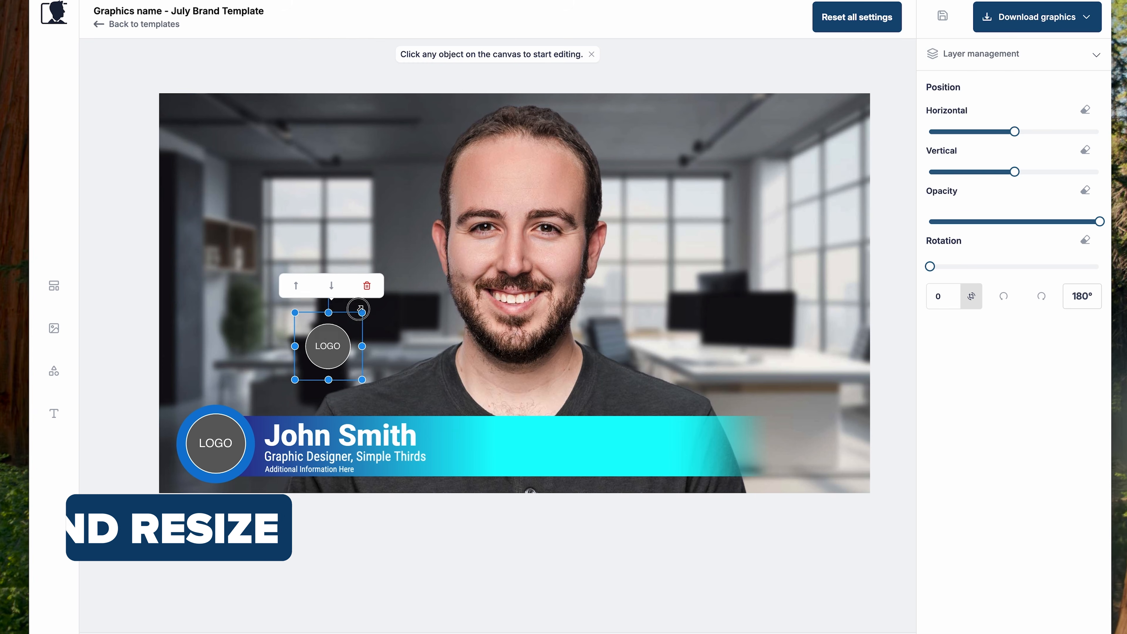
pyautogui.moveTo(324, 368); pyautogui.dragTo(820, 468)
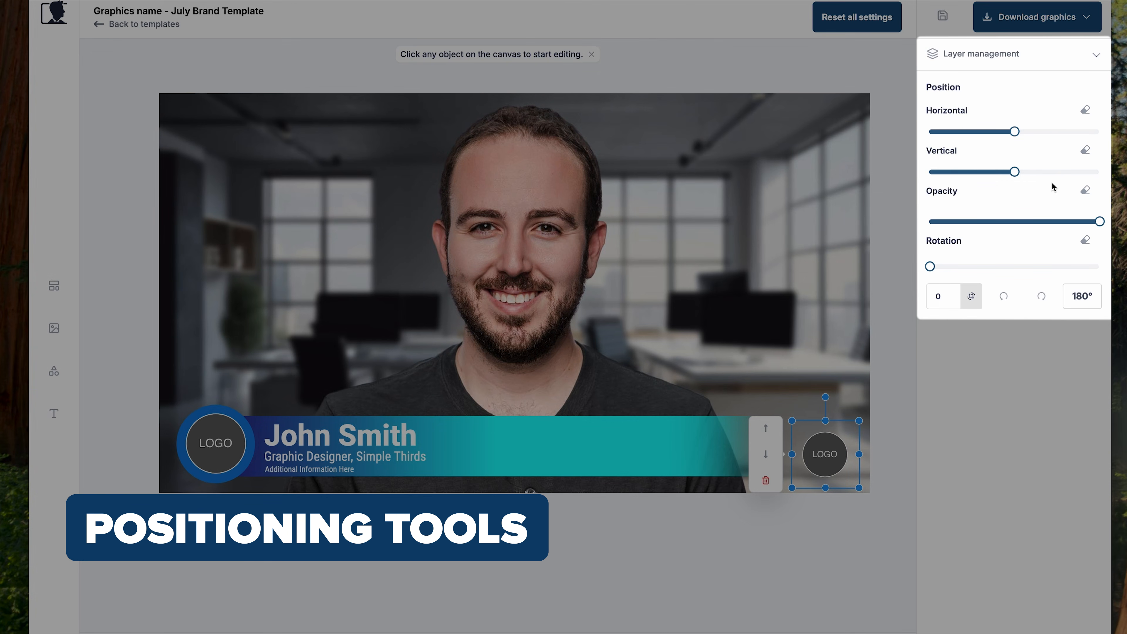
# Try the added logo's horizontal position, vertical position at 478, opacity and rotation controls
pyautogui.moveTo(1015, 131)
pyautogui.mouseDown()
pyautogui.moveTo(1002, 132)
pyautogui.moveTo(1022, 132)
pyautogui.mouseUp()
pyautogui.moveTo(1015, 172); pyautogui.dragTo(1027, 174)
pyautogui.moveTo(1006, 177); pyautogui.dragTo(1026, 174)
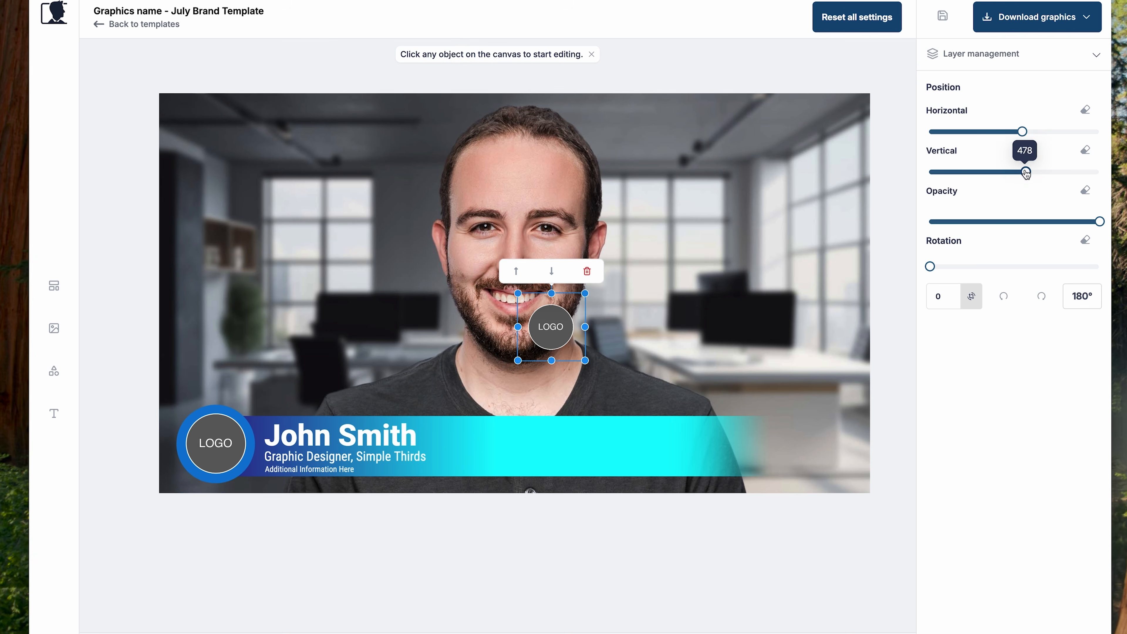
pyautogui.moveTo(1100, 222)
pyautogui.mouseDown()
pyautogui.moveTo(996, 222)
pyautogui.moveTo(1100, 222)
pyautogui.mouseUp()
pyautogui.moveTo(931, 267)
pyautogui.mouseDown()
pyautogui.moveTo(963, 262)
pyautogui.moveTo(916, 276)
pyautogui.mouseUp()
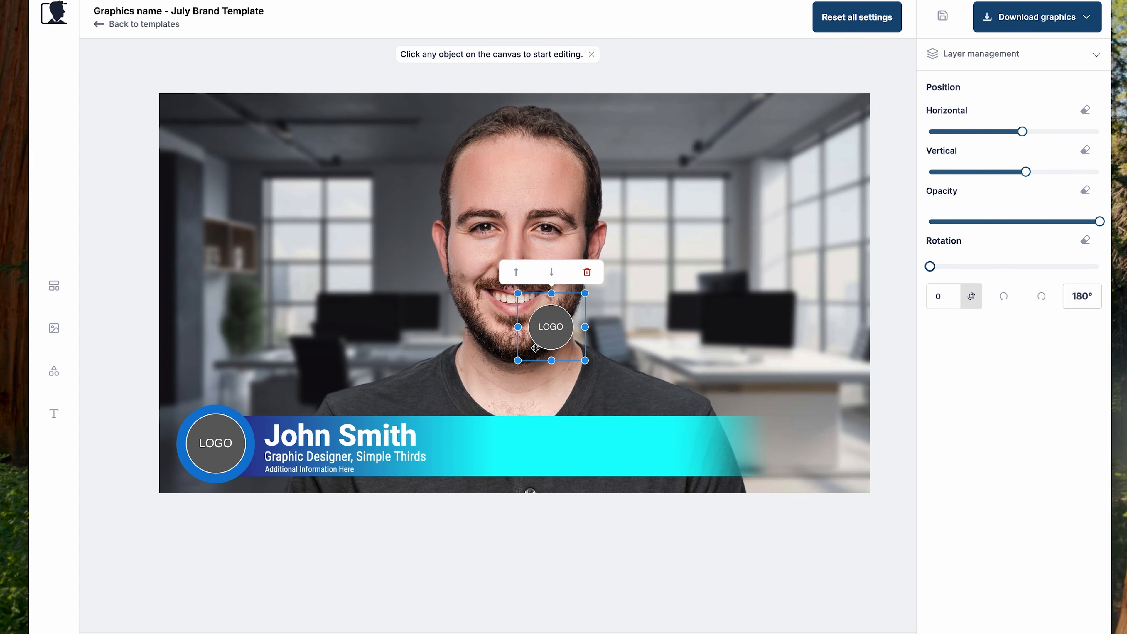
# Replace the template's original logo with the added smaller logo, centred in the blue circle at the bar's left end
pyautogui.moveTo(545, 326); pyautogui.dragTo(264, 330)
pyautogui.click(237, 452)
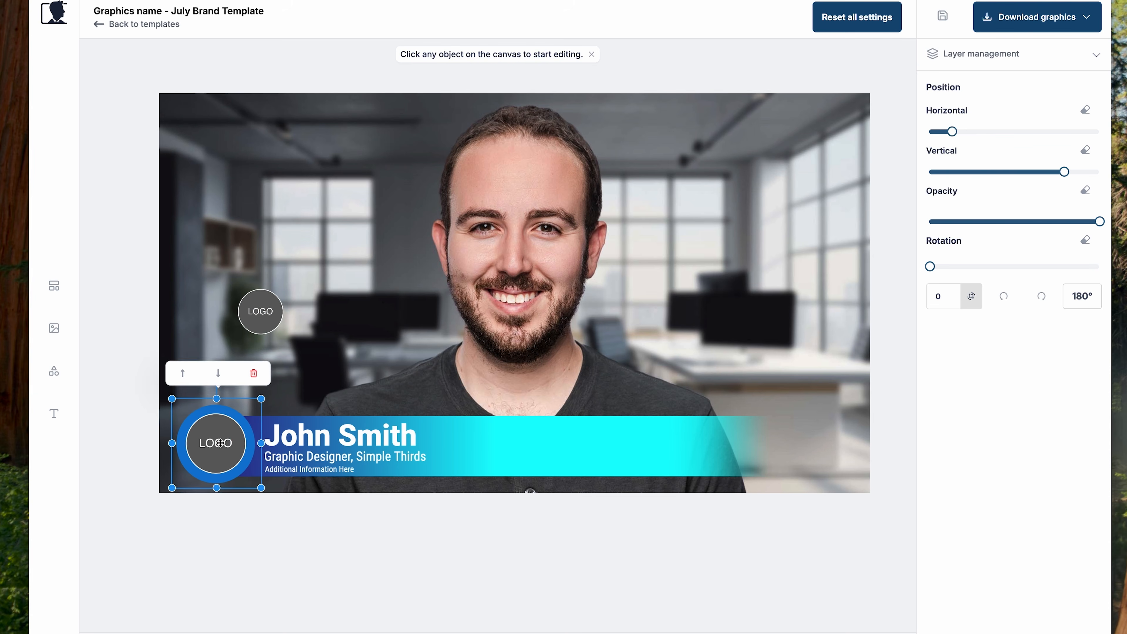
pyautogui.click(251, 374)
pyautogui.moveTo(257, 309); pyautogui.dragTo(214, 443)
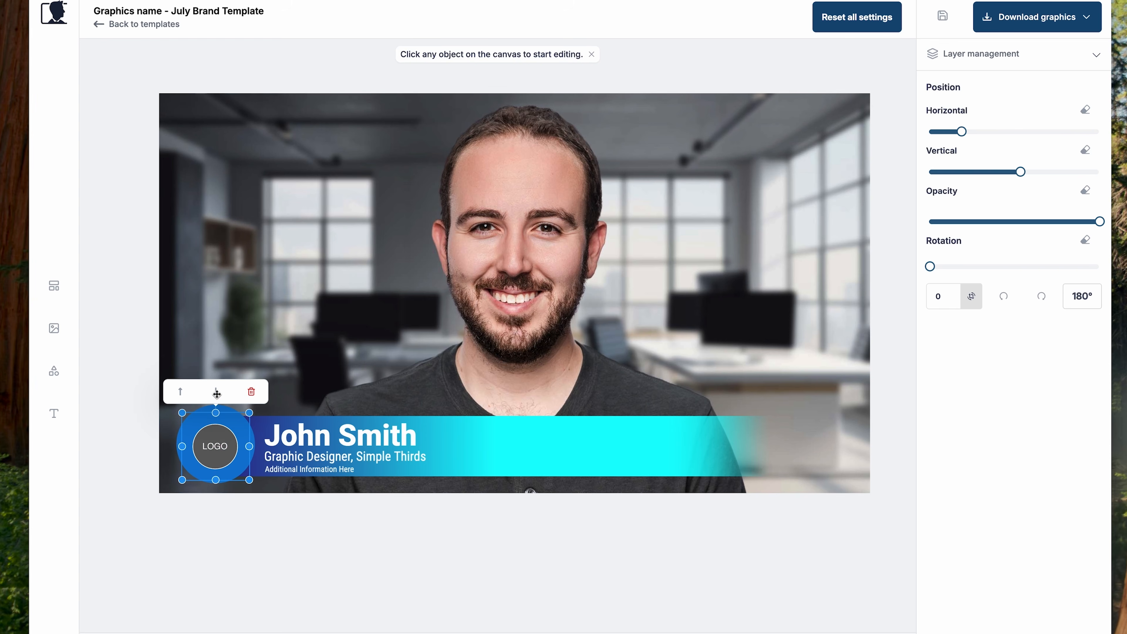
# Nudge the logo vertically so it sits centred in the blue circle, and deselect it
pyautogui.press('Up')
pyautogui.press('Up')
pyautogui.press('Down')
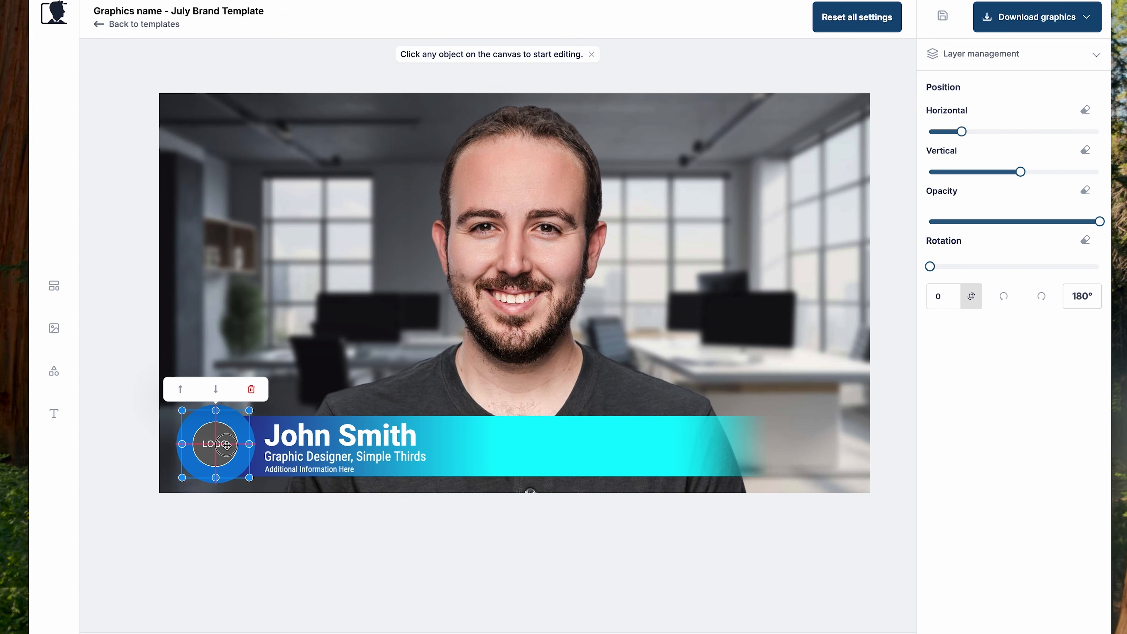
pyautogui.click(880, 411)
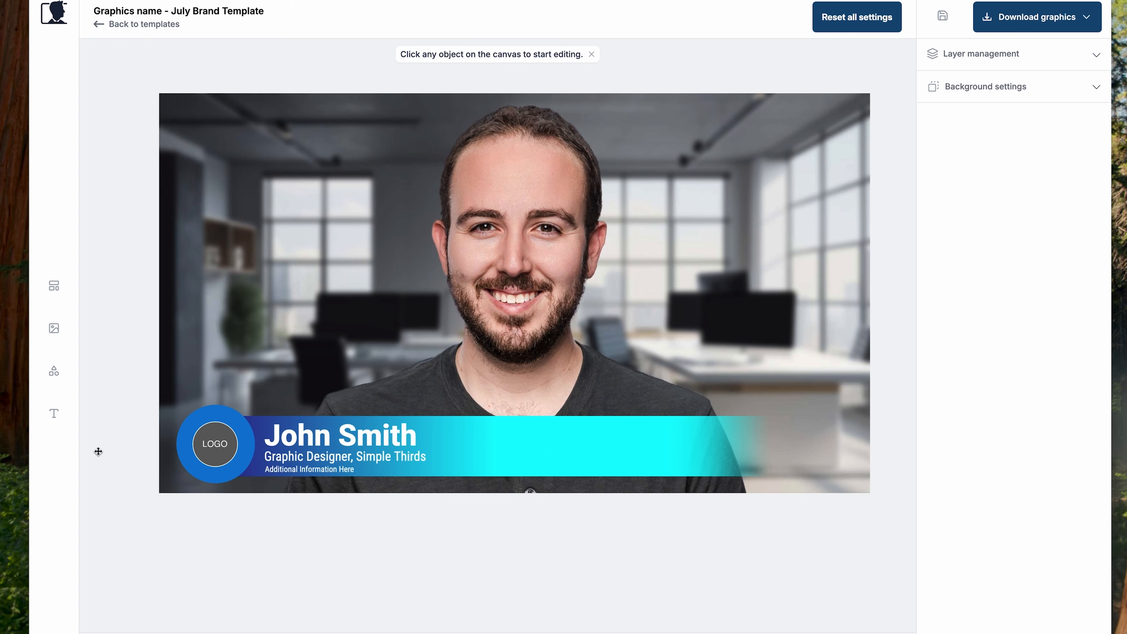
# Add the abstract diagonal-lines shape to the design and place it over the faded end of the cyan bar
pyautogui.click(54, 371)
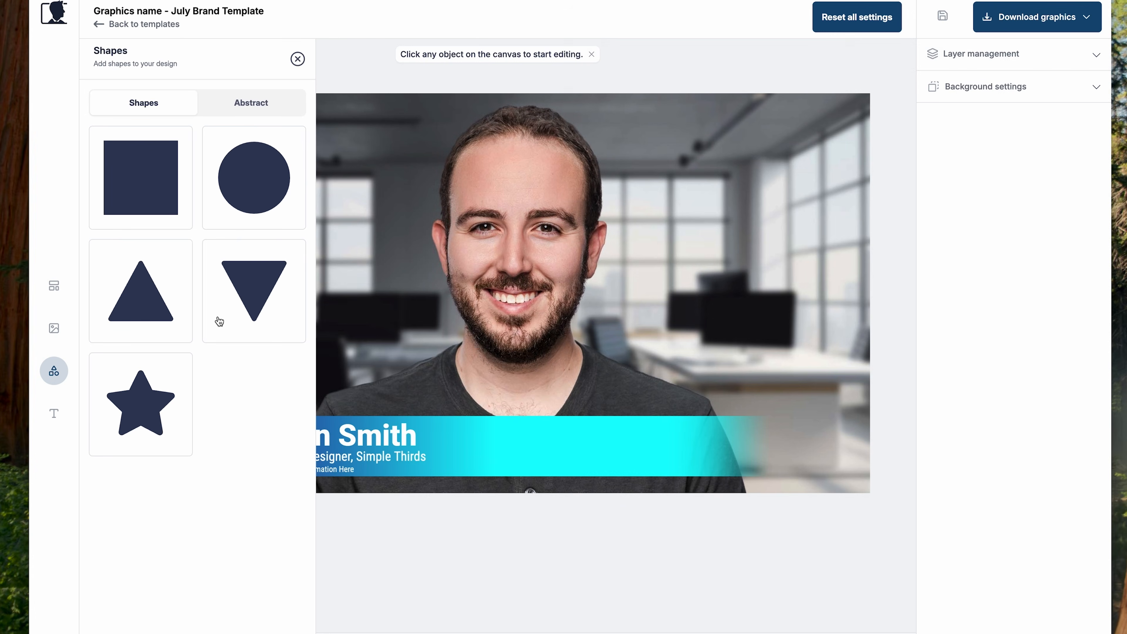
pyautogui.click(246, 117)
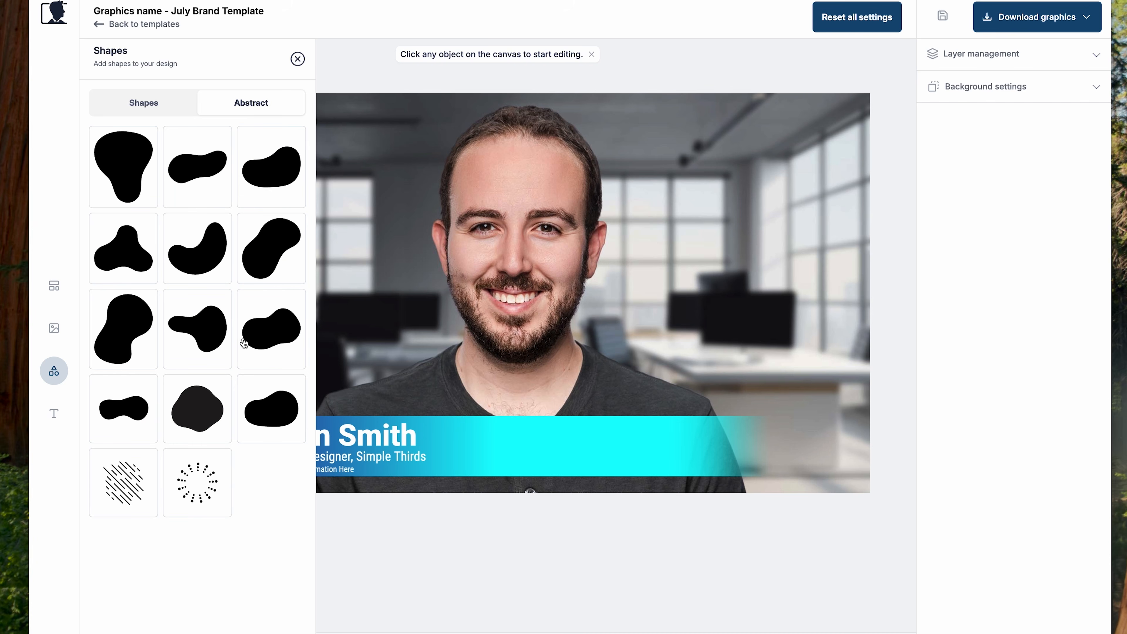
pyautogui.click(143, 490)
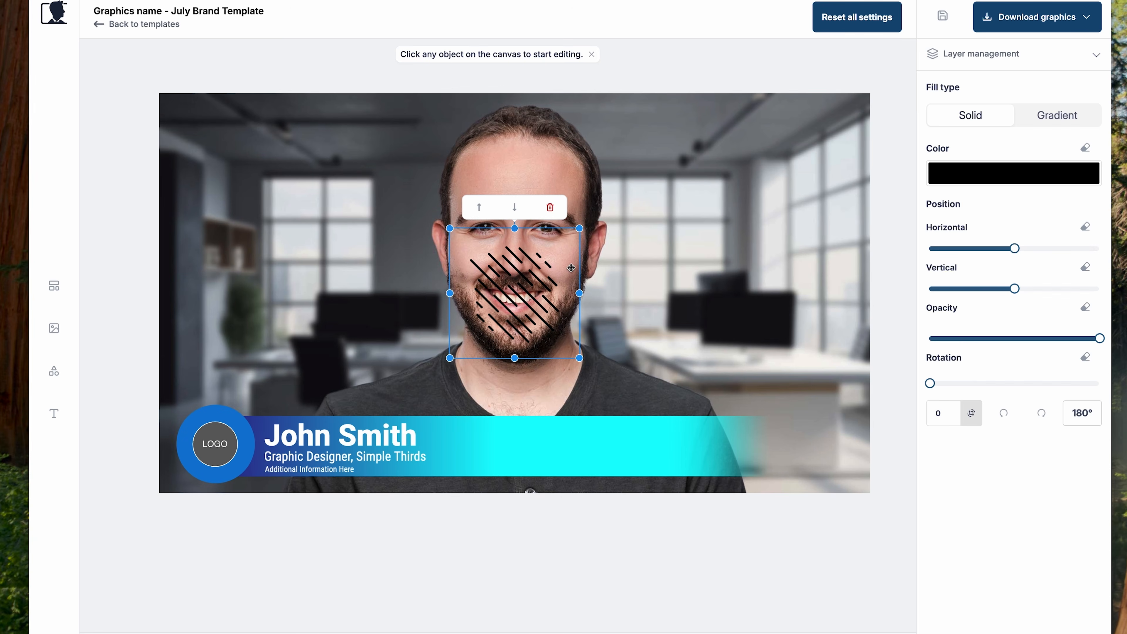
pyautogui.moveTo(515, 268); pyautogui.dragTo(727, 411)
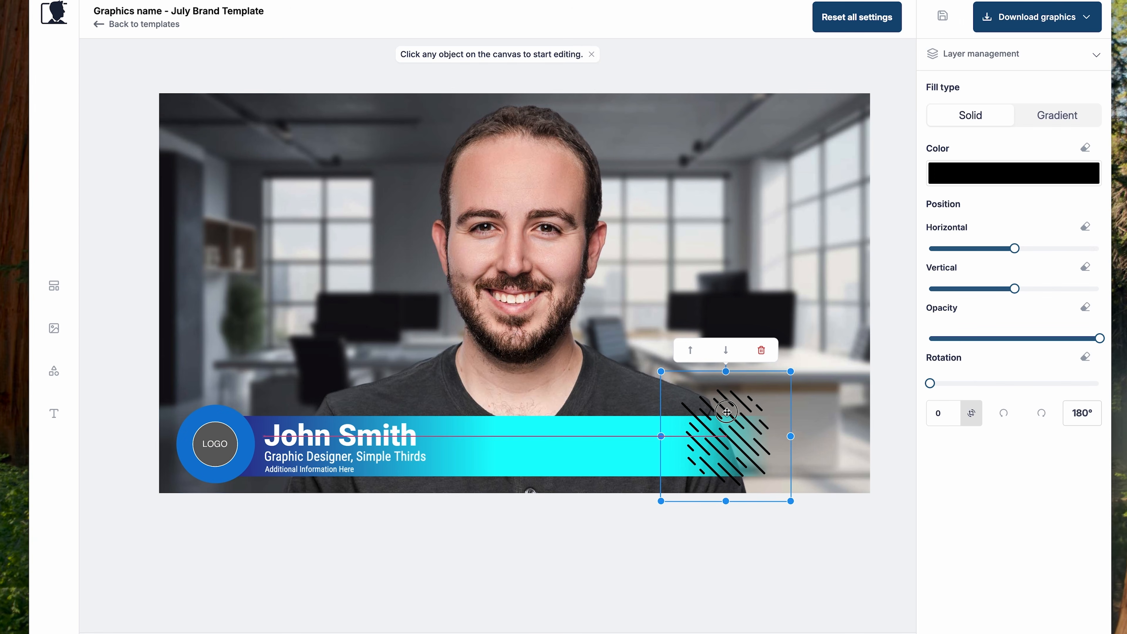
# Recolour the diagonal-lines shape from its solid fill to a very light cyan
pyautogui.click(1001, 172)
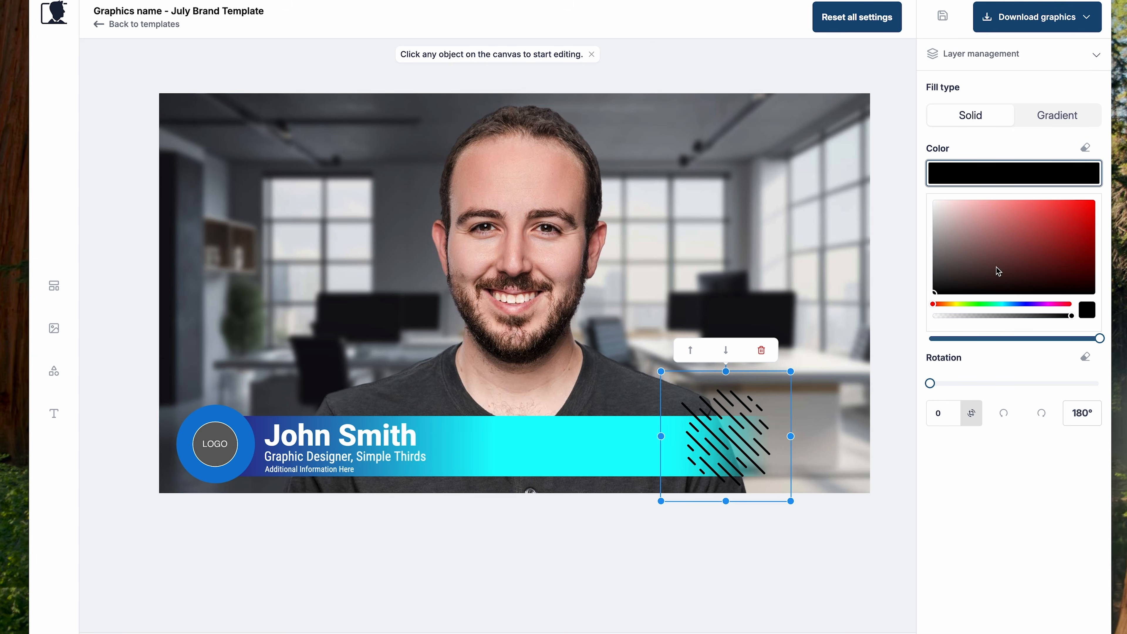
pyautogui.click(1002, 305)
pyautogui.moveTo(986, 222); pyautogui.dragTo(961, 189)
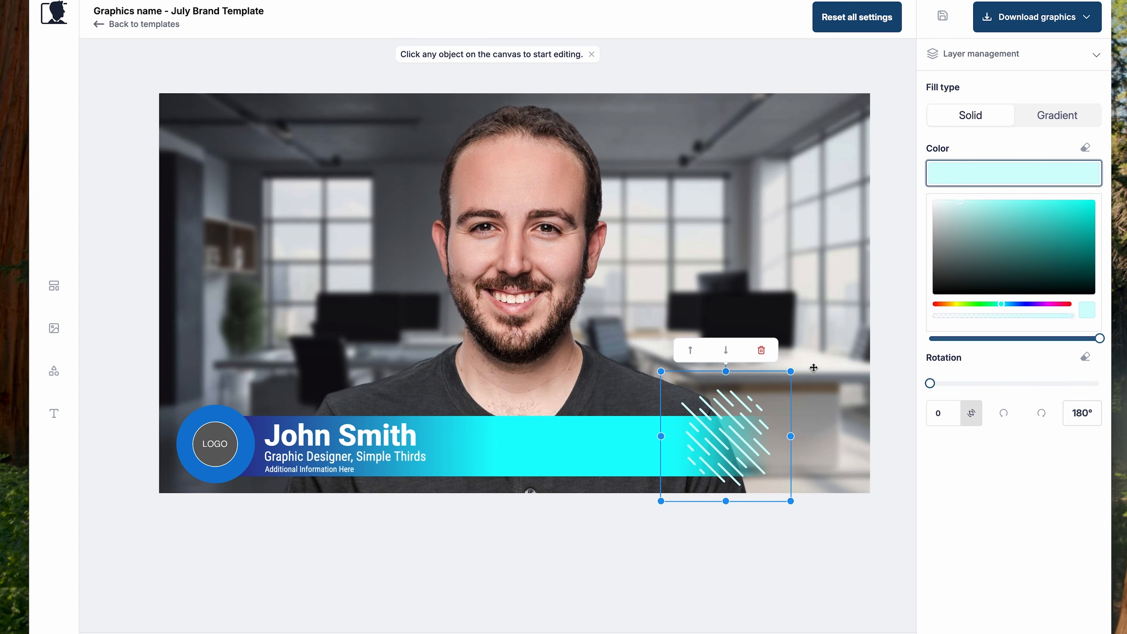
# Scale down the diagonal-lines shape, centre it over the blue logo circle, and send it behind the logo
pyautogui.moveTo(791, 371); pyautogui.dragTo(760, 402)
pyautogui.moveTo(735, 452); pyautogui.dragTo(239, 445)
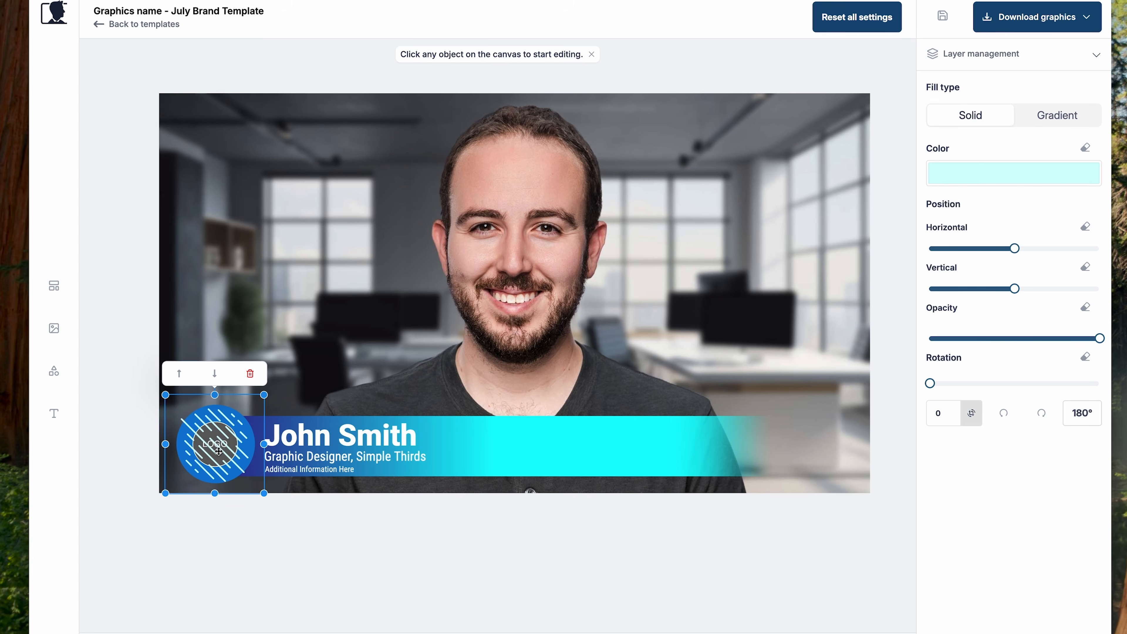
pyautogui.click(215, 379)
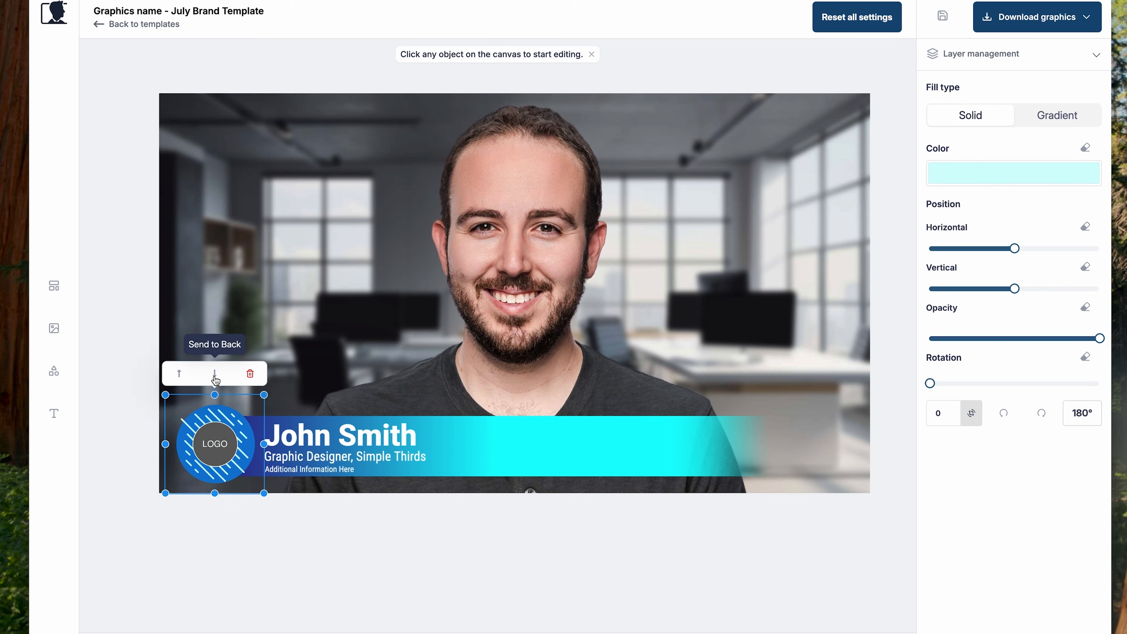
# Realign the logo with the centre of the blue circle above the diagonal lines, and deselect it
pyautogui.moveTo(224, 420); pyautogui.dragTo(225, 417)
pyautogui.click(353, 536)
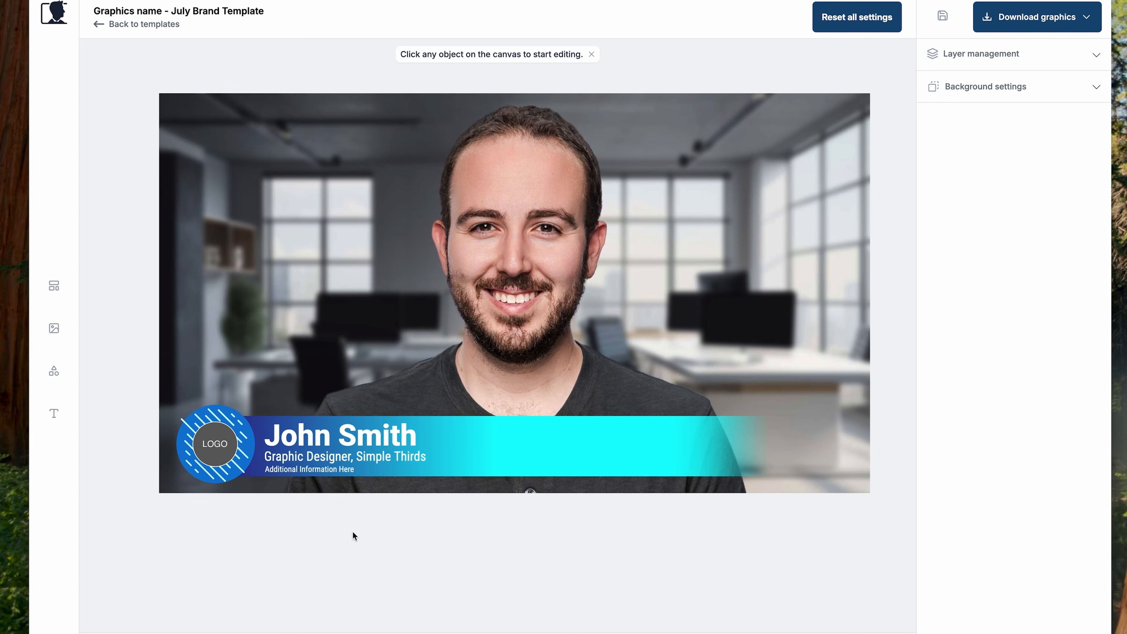
pyautogui.click(226, 418)
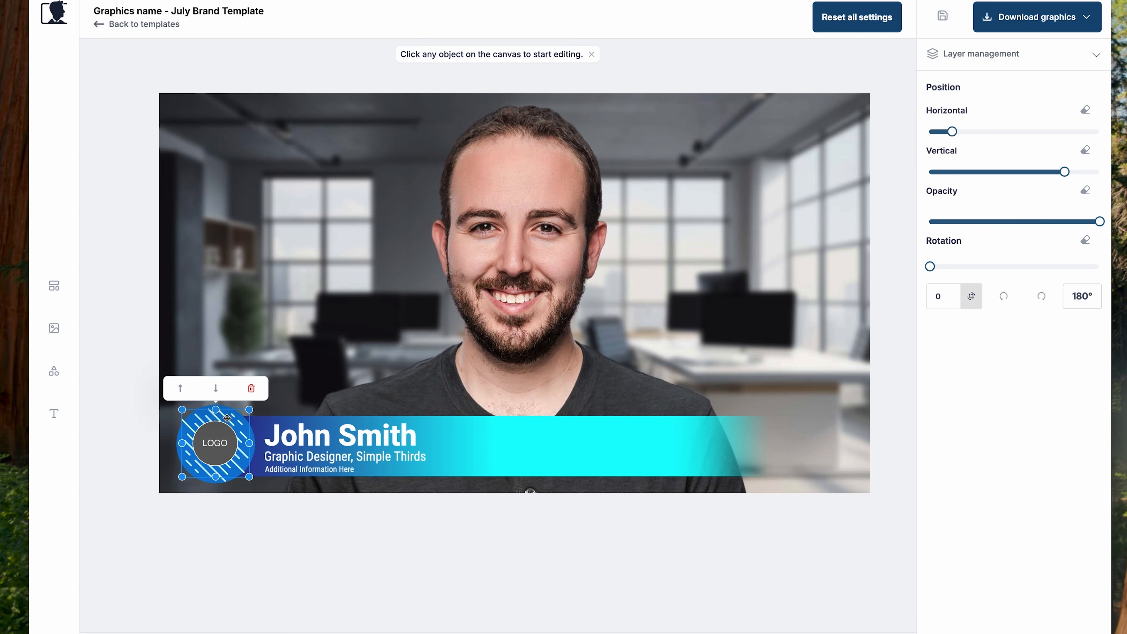
pyautogui.moveTo(227, 419); pyautogui.dragTo(227, 420)
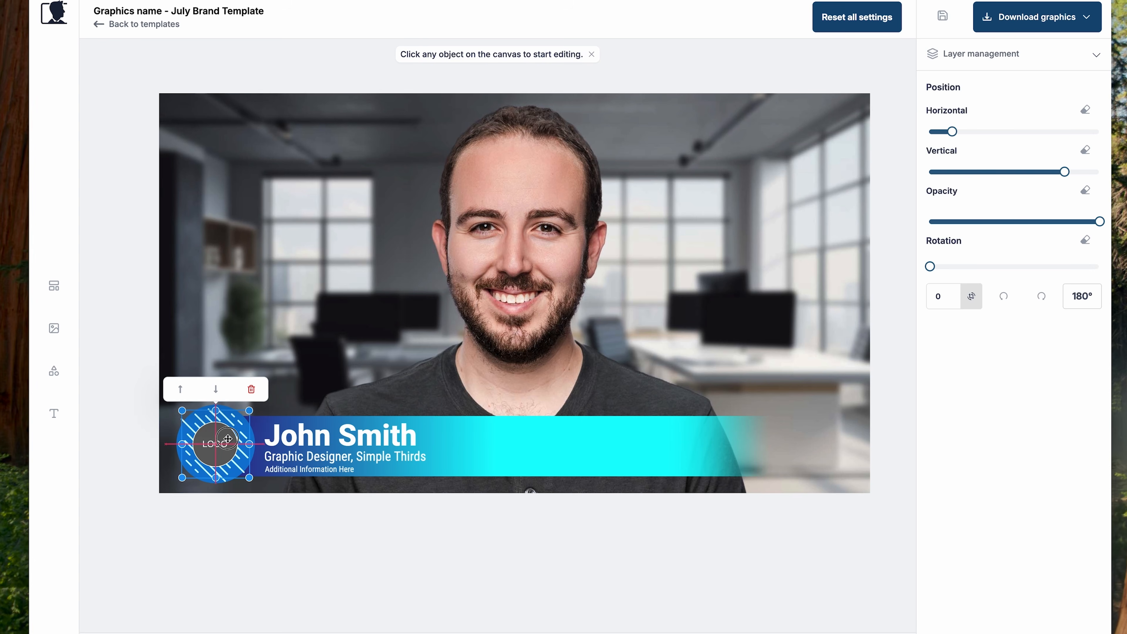
pyautogui.click(330, 503)
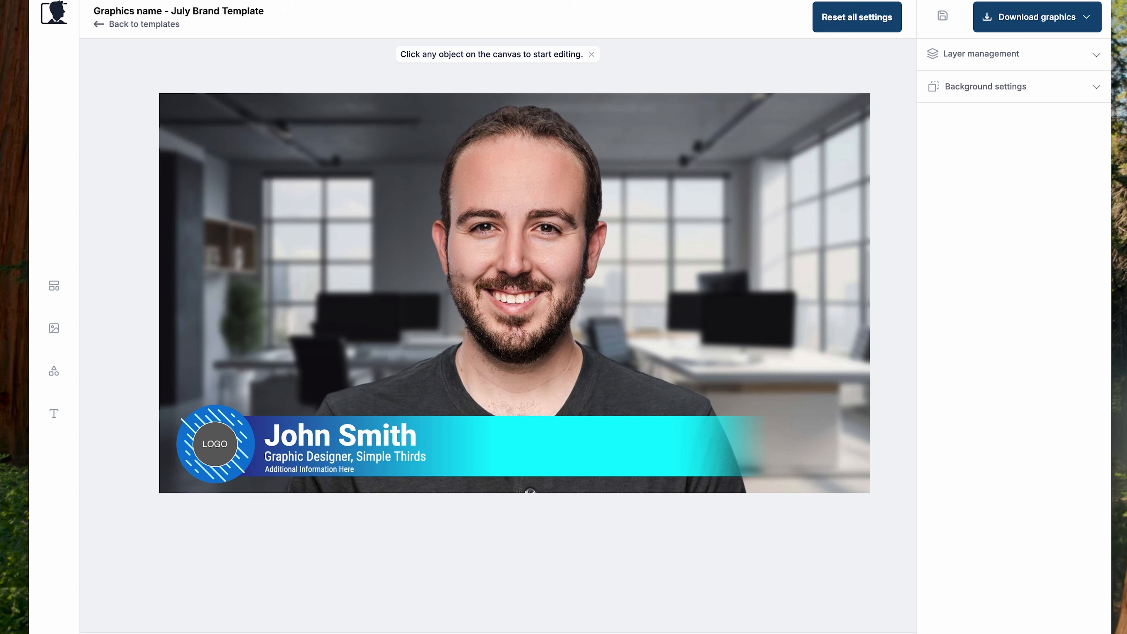
# Expand the layer list, browse its entries, and try selecting the logo image and circle layers
pyautogui.click(1095, 55)
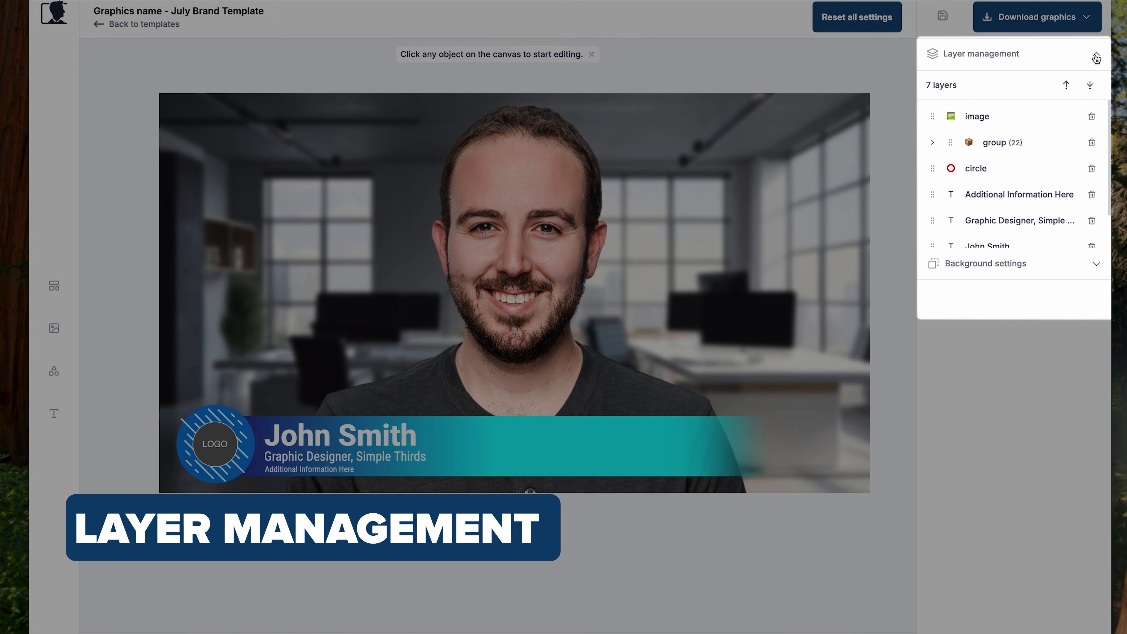
pyautogui.click(182, 421)
pyautogui.moveTo(182, 421); pyautogui.dragTo(186, 423)
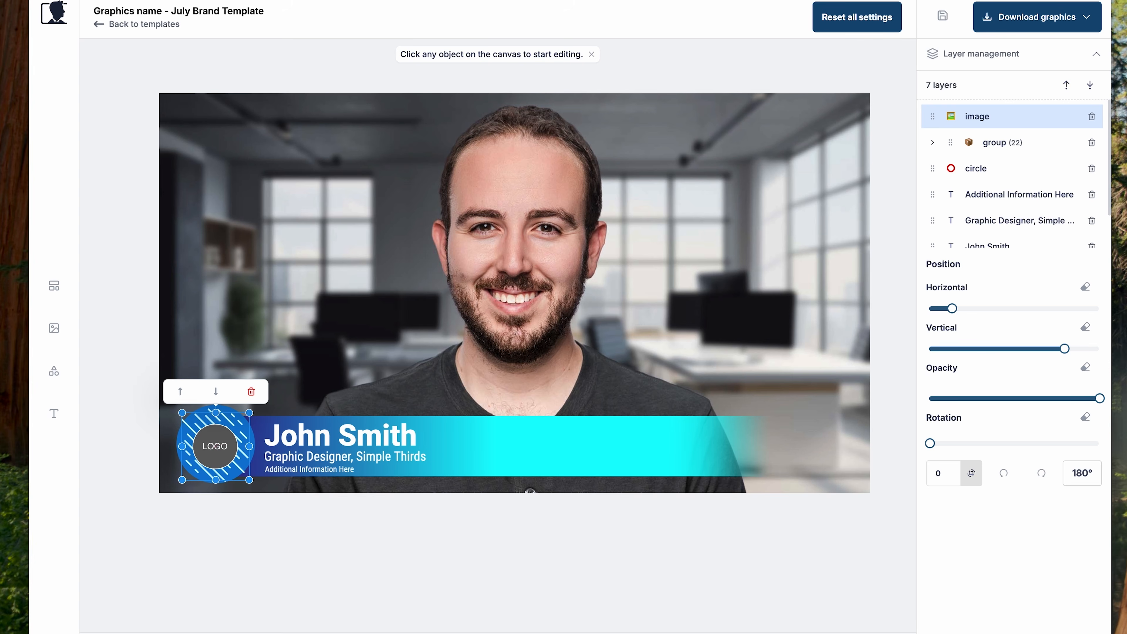
pyautogui.scroll(-1, 1004, 164)
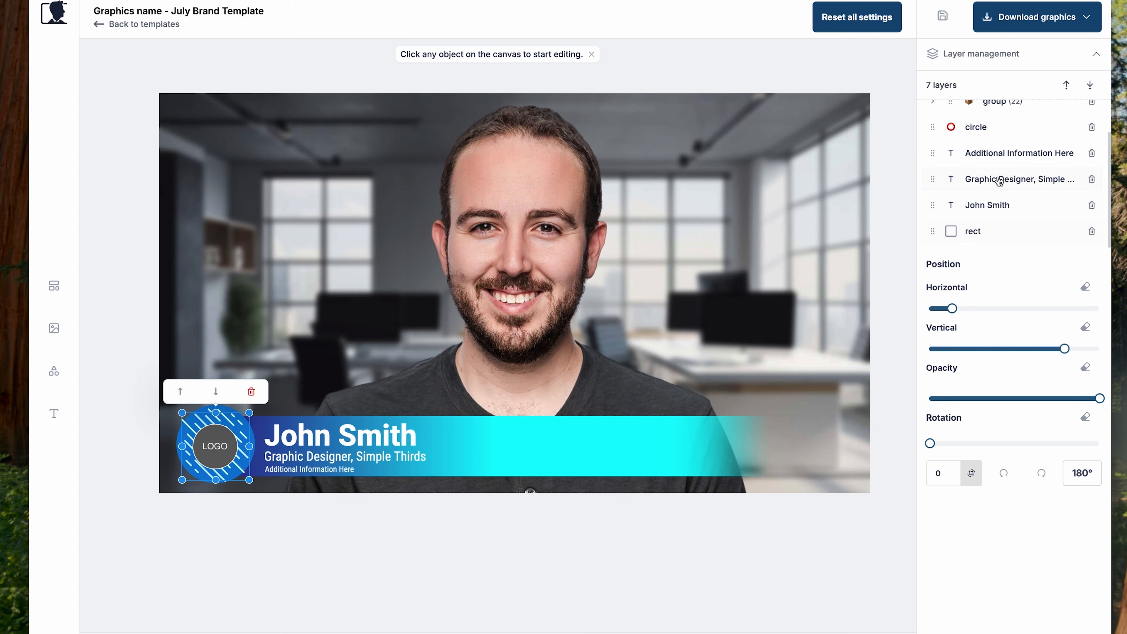
pyautogui.scroll(1, 994, 182)
pyautogui.click(990, 168)
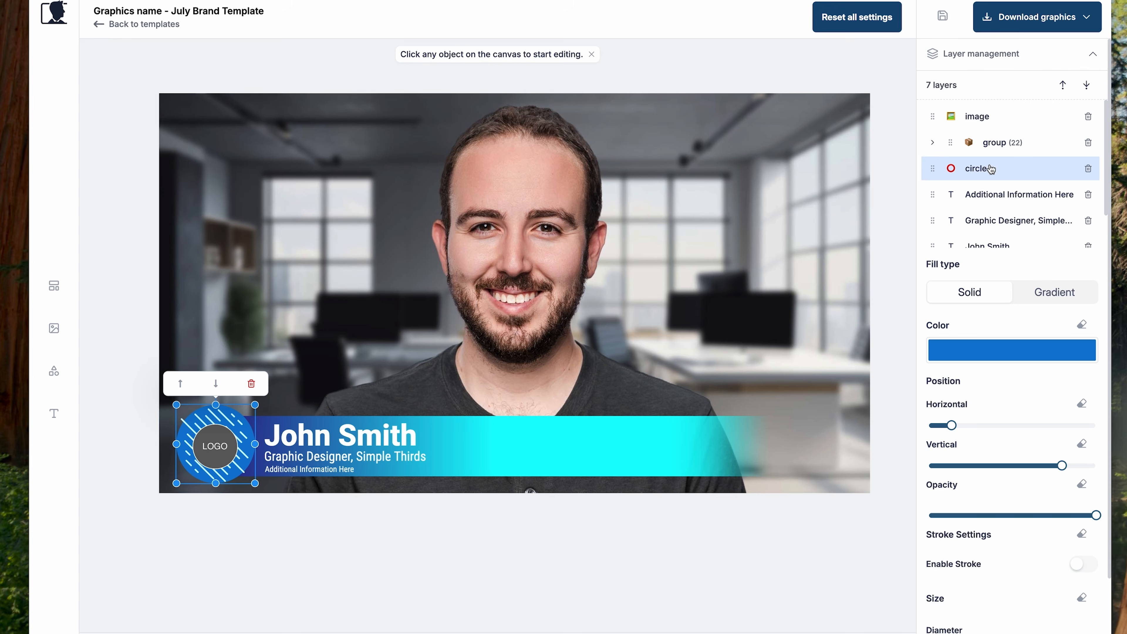
# Select the diagonal-lines group layer and give it a gradient fill using the dark-blue-to-cyan preset
pyautogui.click(1009, 151)
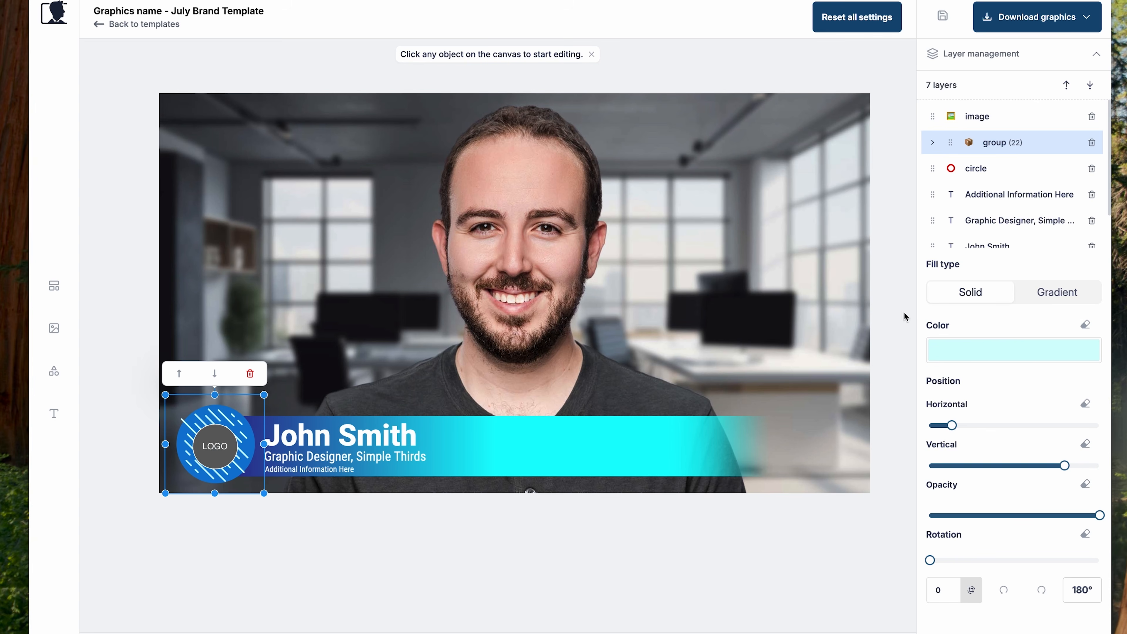
pyautogui.click(1054, 292)
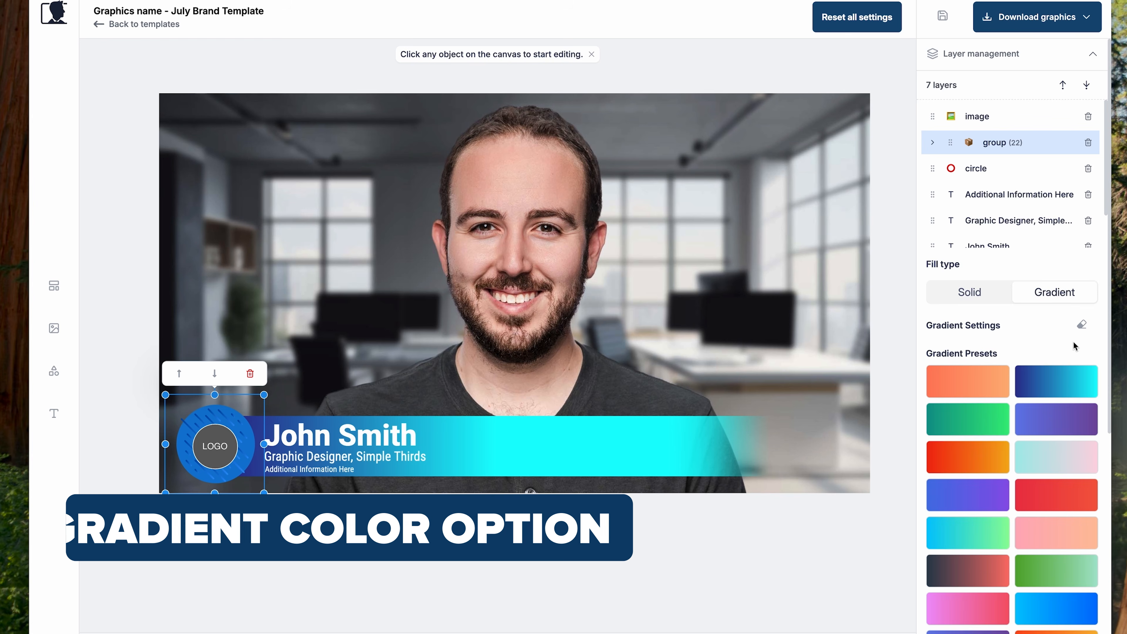
pyautogui.click(1088, 385)
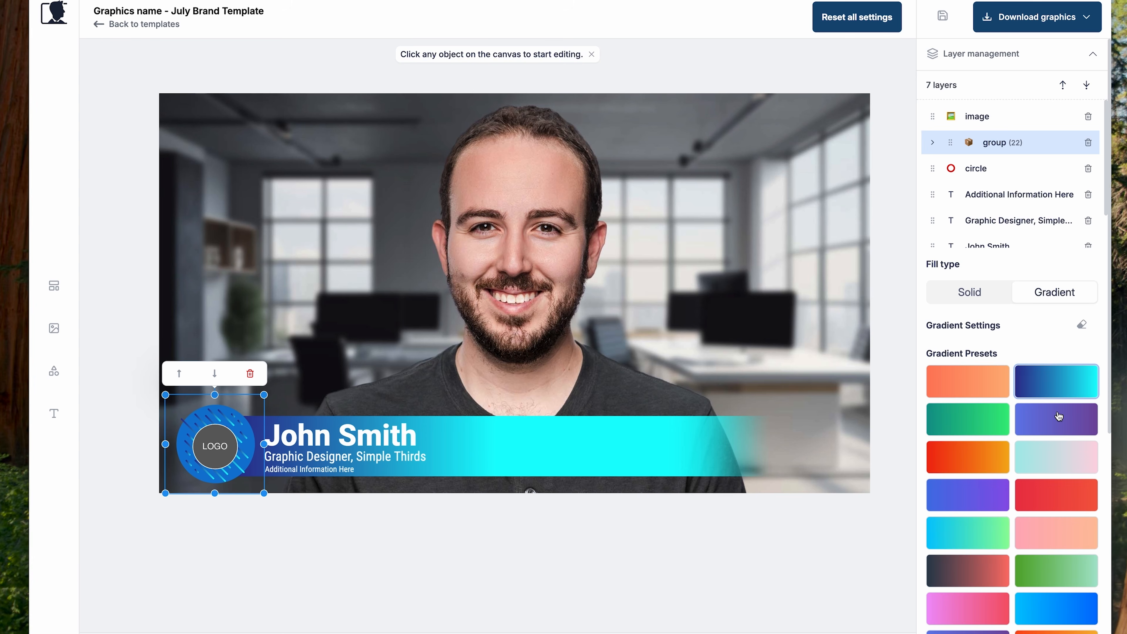
# Recentre the logo image within the patterned blue circle and deselect it
pyautogui.moveTo(1108, 201); pyautogui.dragTo(1108, 137)
pyautogui.moveTo(949, 137)
pyautogui.mouseDown()
pyautogui.moveTo(950, 167)
pyautogui.moveTo(947, 142)
pyautogui.mouseUp()
pyautogui.click(219, 446)
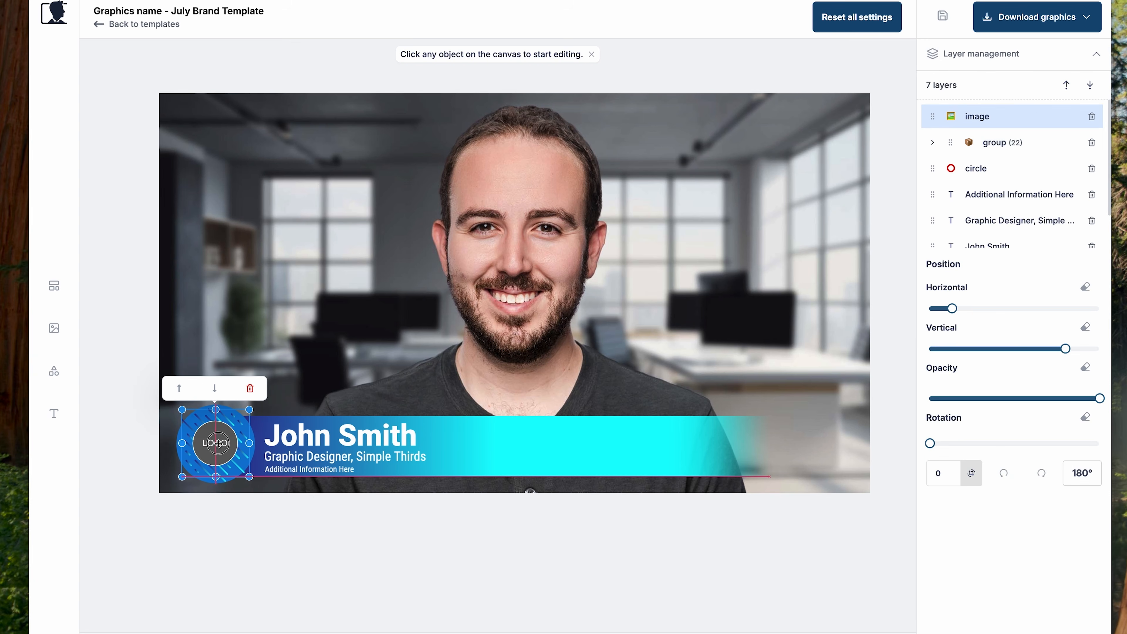
pyautogui.click(375, 498)
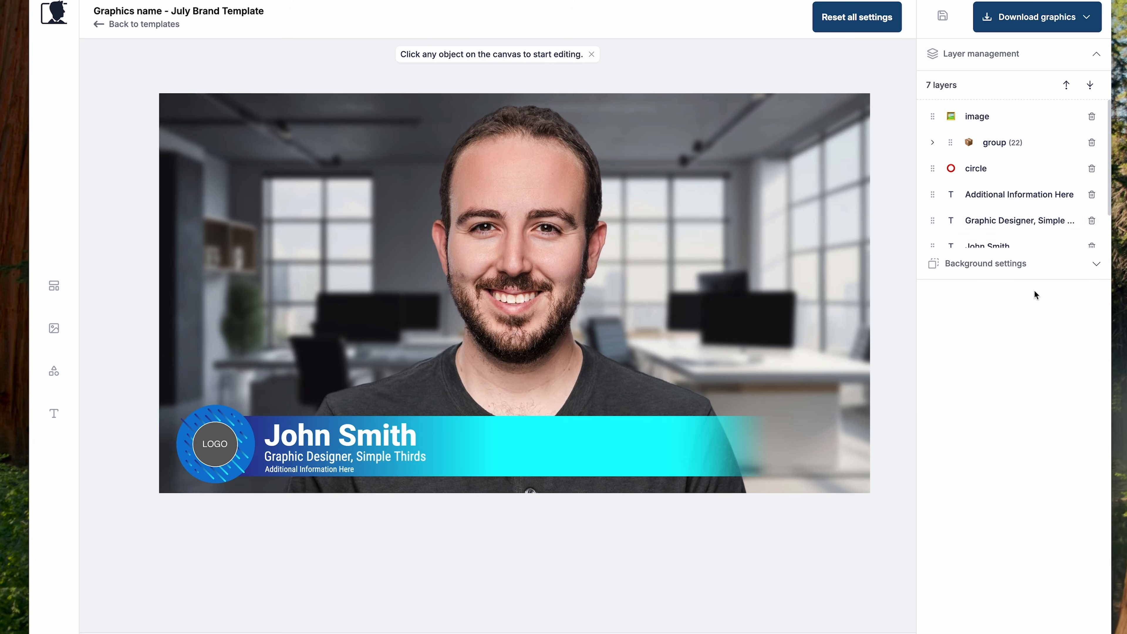
# Try the stroke option on the gradient bar and round all four of its corners to 52 px
pyautogui.click(678, 444)
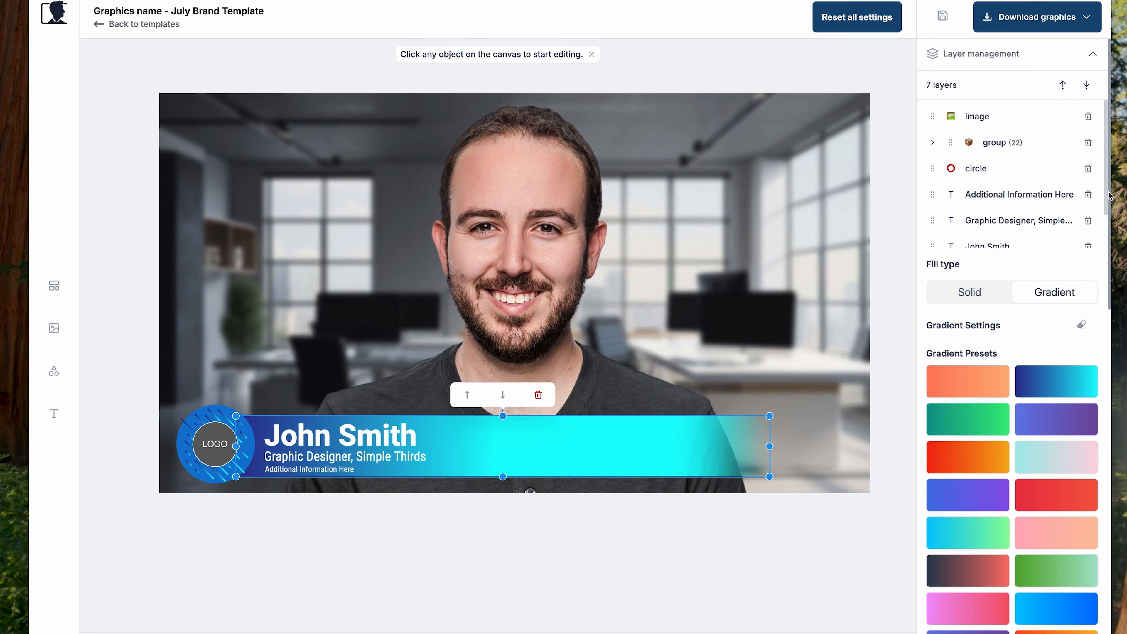
pyautogui.scroll(-4, 1074, 329)
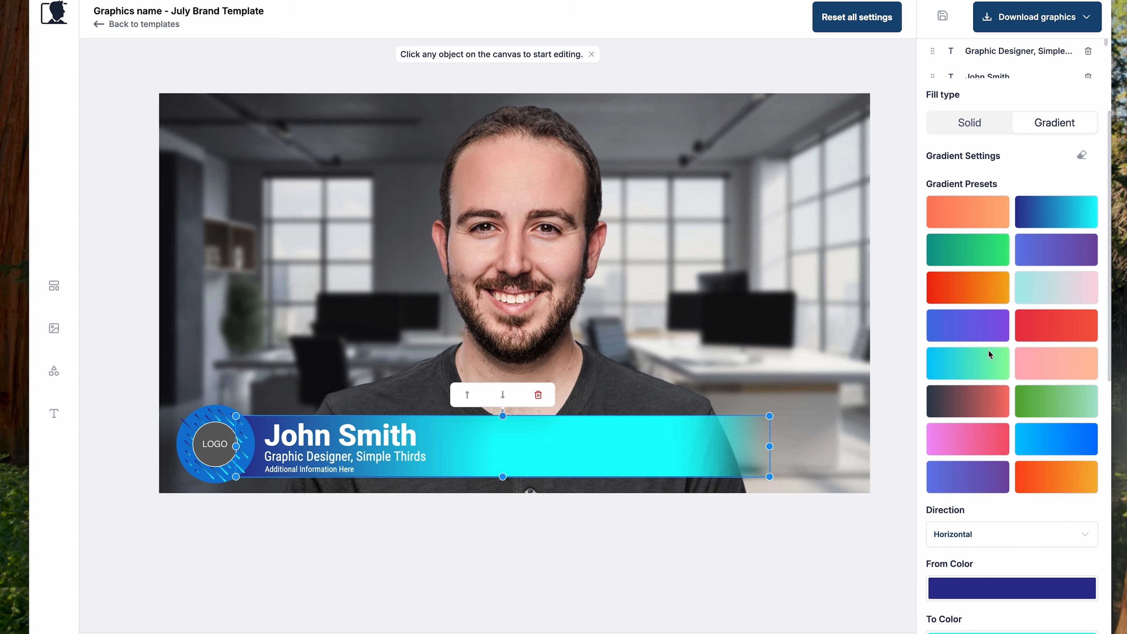
pyautogui.scroll(-10, 1013, 312)
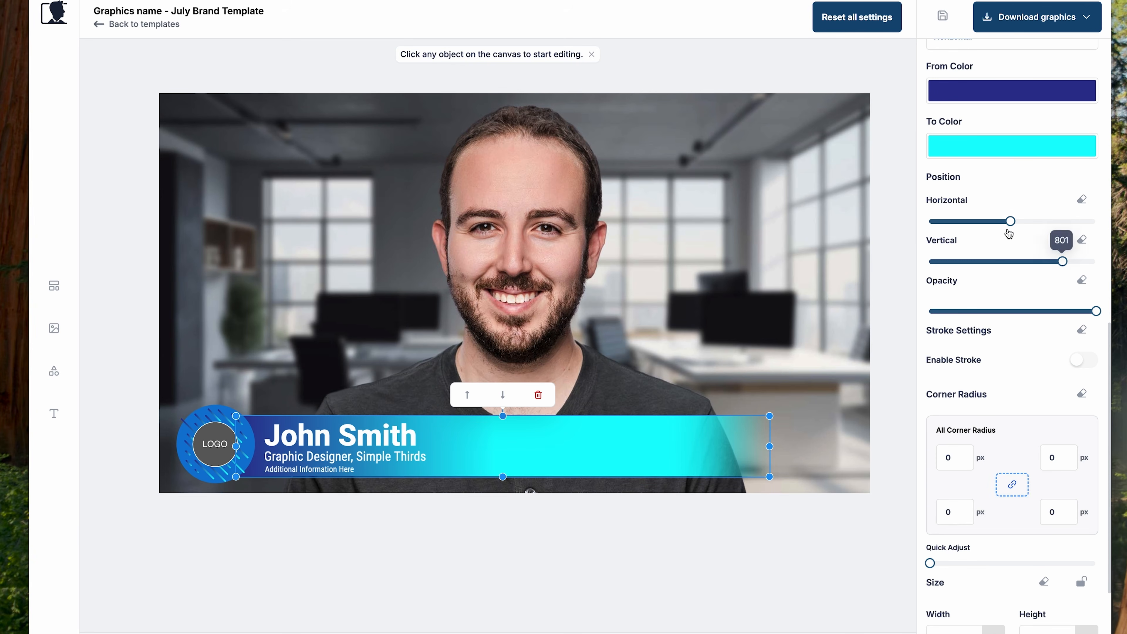
pyautogui.click(1085, 361)
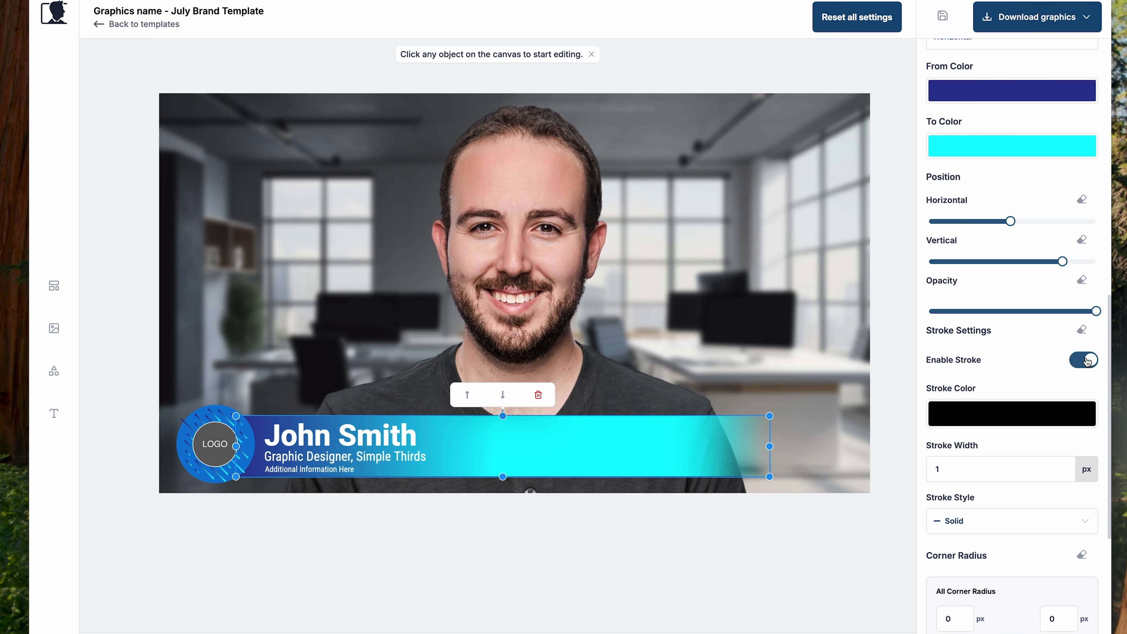
pyautogui.click(1085, 363)
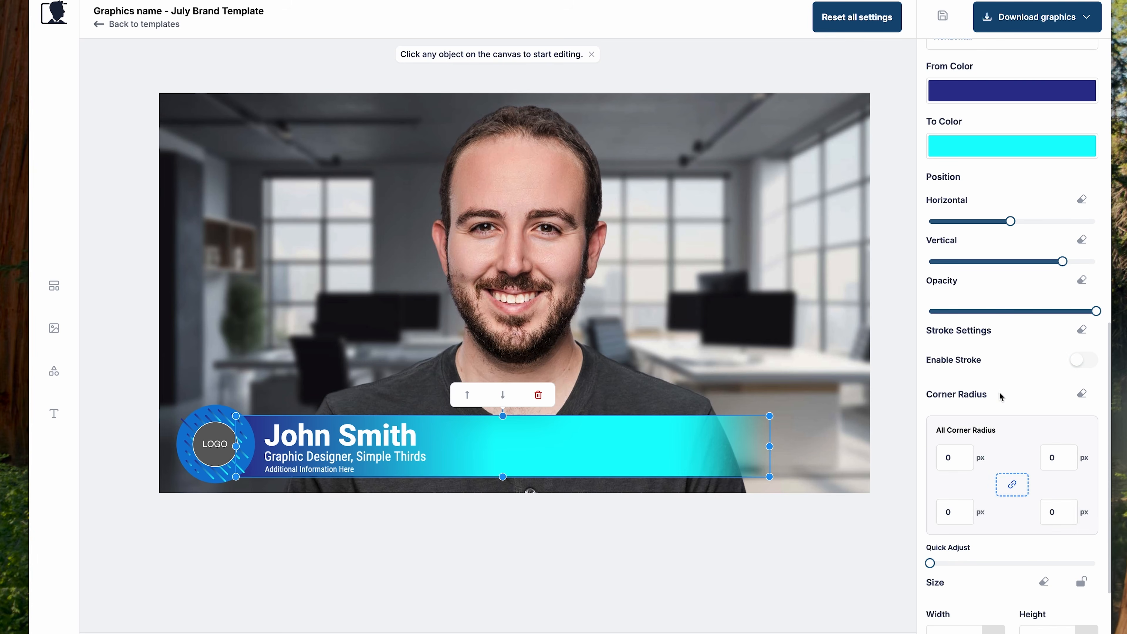
pyautogui.scroll(-2, 1000, 395)
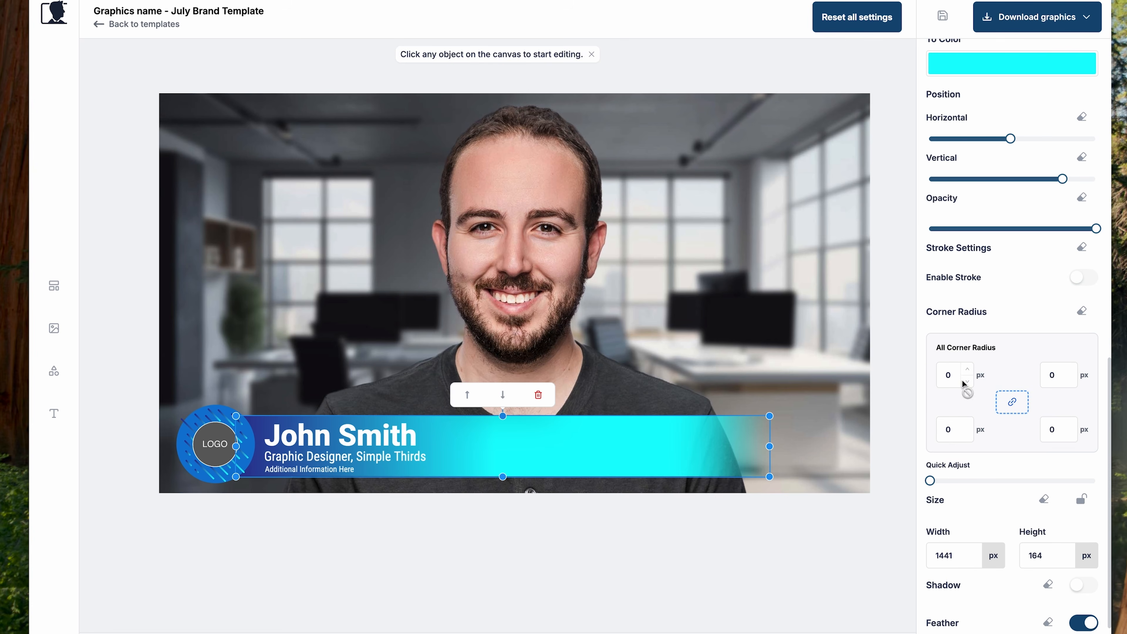
pyautogui.moveTo(930, 481); pyautogui.dragTo(1016, 481)
pyautogui.click(805, 479)
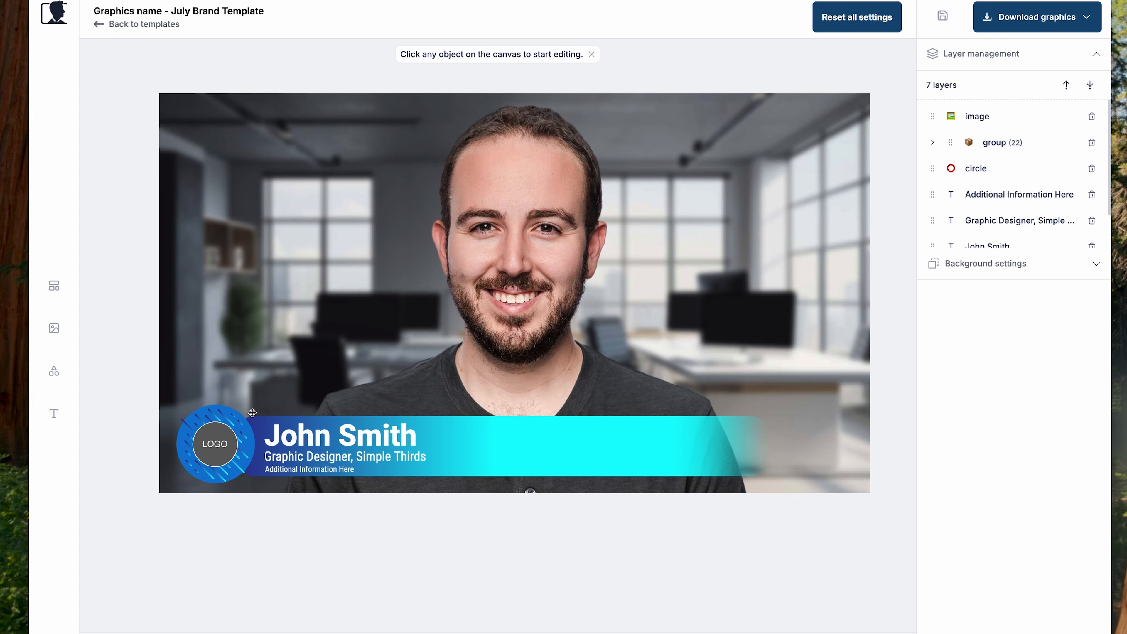
# Enable a shadow on the gradient bar and make its black colour more opaque
pyautogui.click(622, 454)
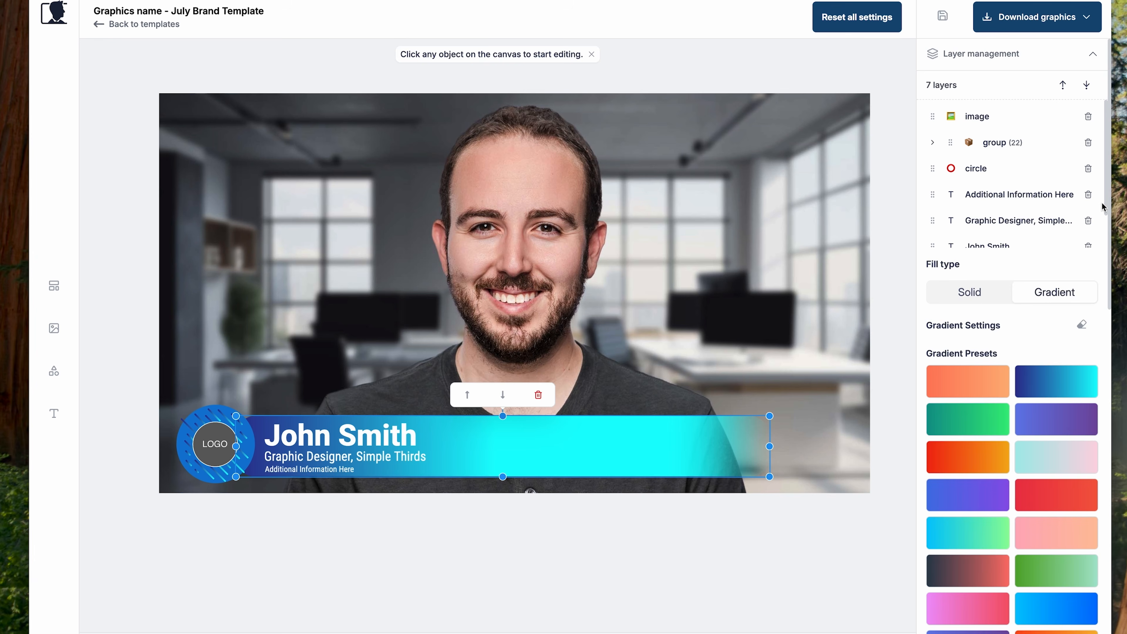
pyautogui.scroll(-1, 1102, 209)
pyautogui.scroll(-8, 1005, 307)
pyautogui.scroll(-10, 1004, 302)
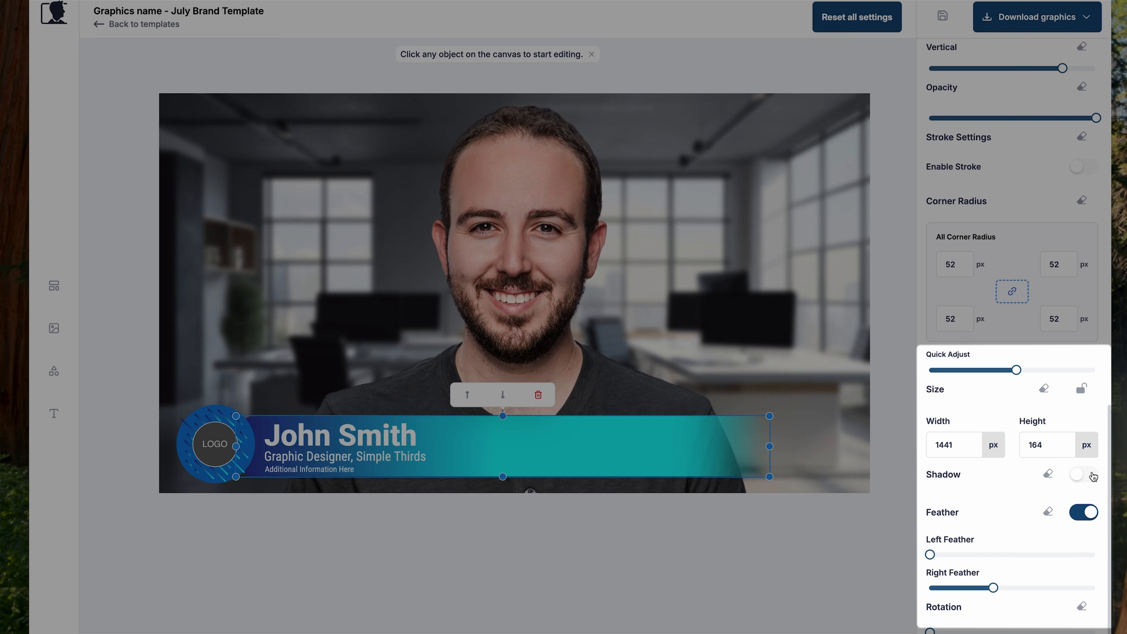
pyautogui.click(1090, 474)
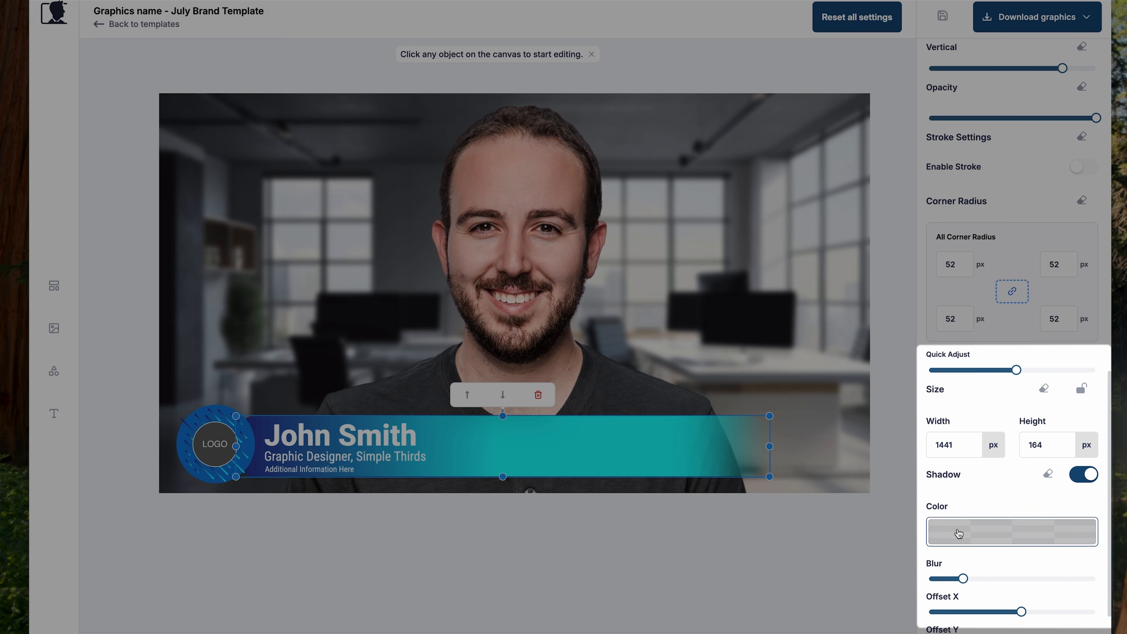
pyautogui.click(992, 539)
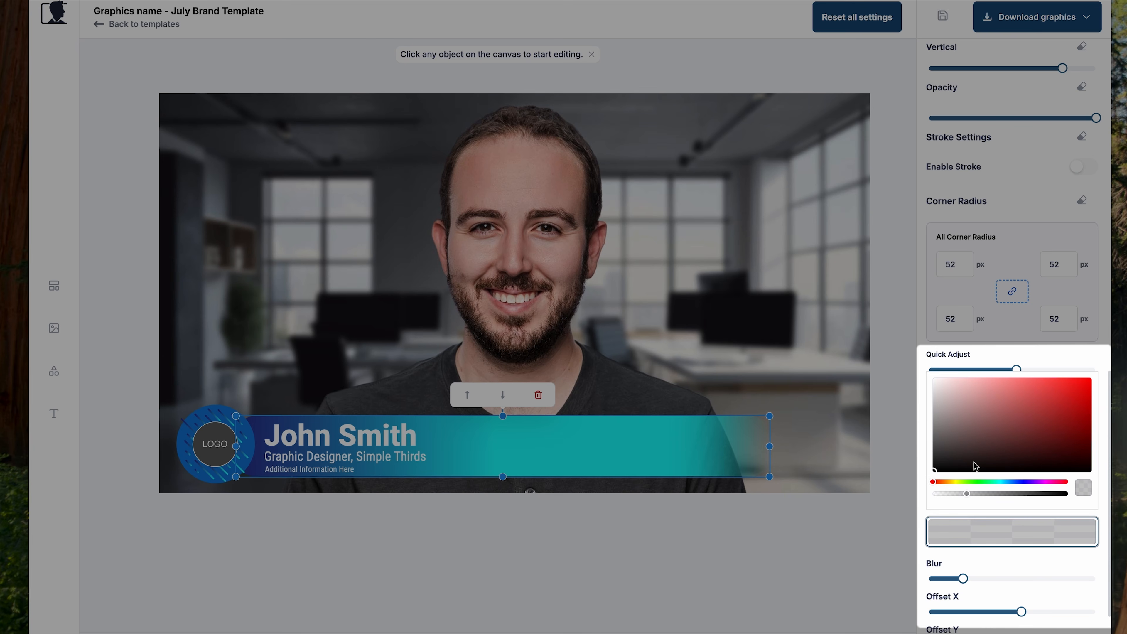
pyautogui.moveTo(989, 493); pyautogui.dragTo(1015, 494)
pyautogui.click(1006, 566)
pyautogui.scroll(-2, 1004, 587)
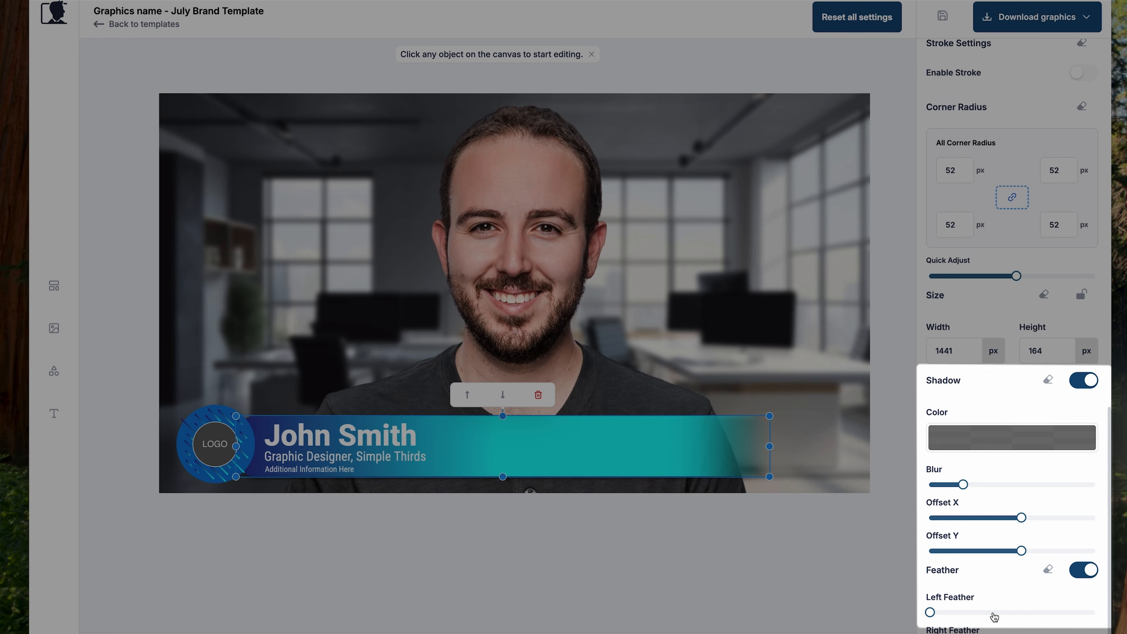
# Increase the blur and downward offset of the gradient bar's shadow and deselect the bar
pyautogui.moveTo(963, 487); pyautogui.dragTo(1055, 526)
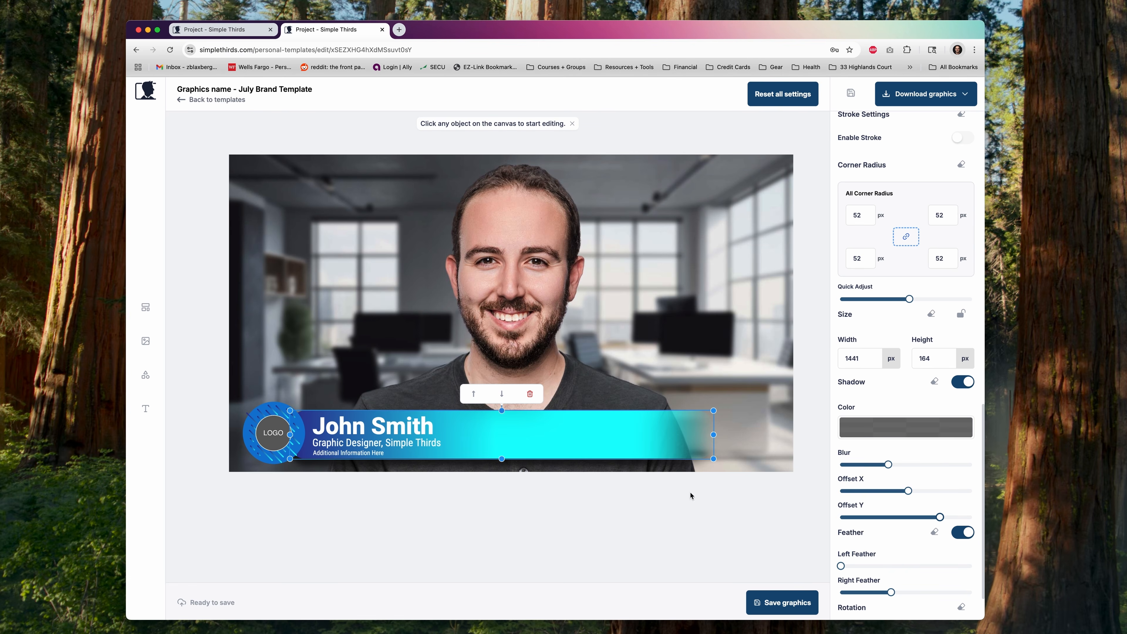
pyautogui.scroll(-2, 908, 537)
pyautogui.scroll(10, 907, 537)
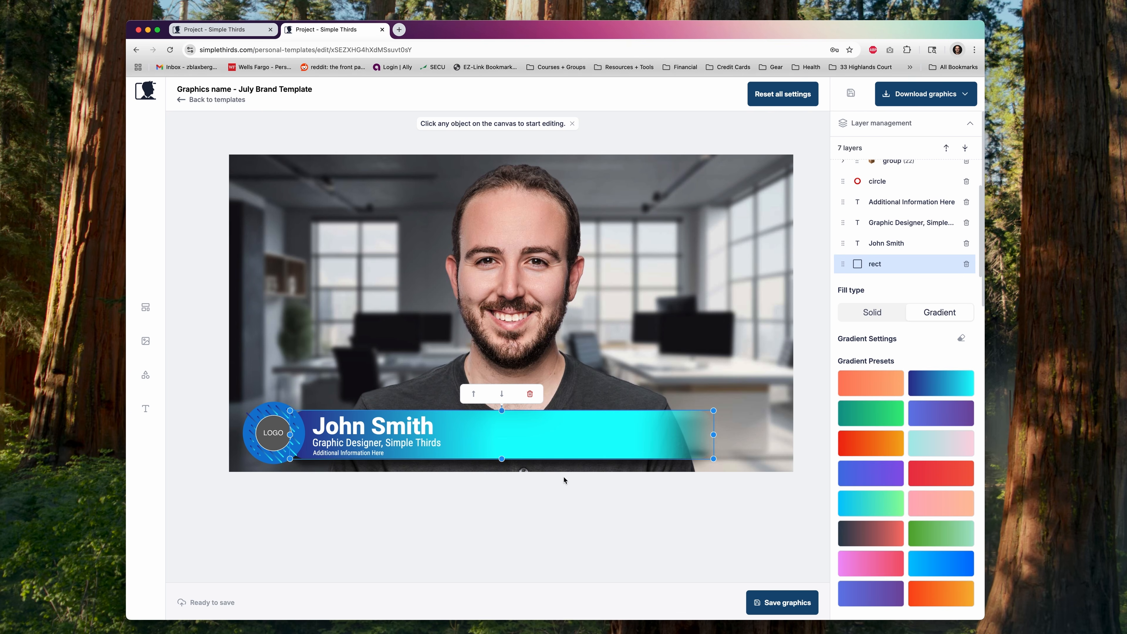
pyautogui.click(784, 399)
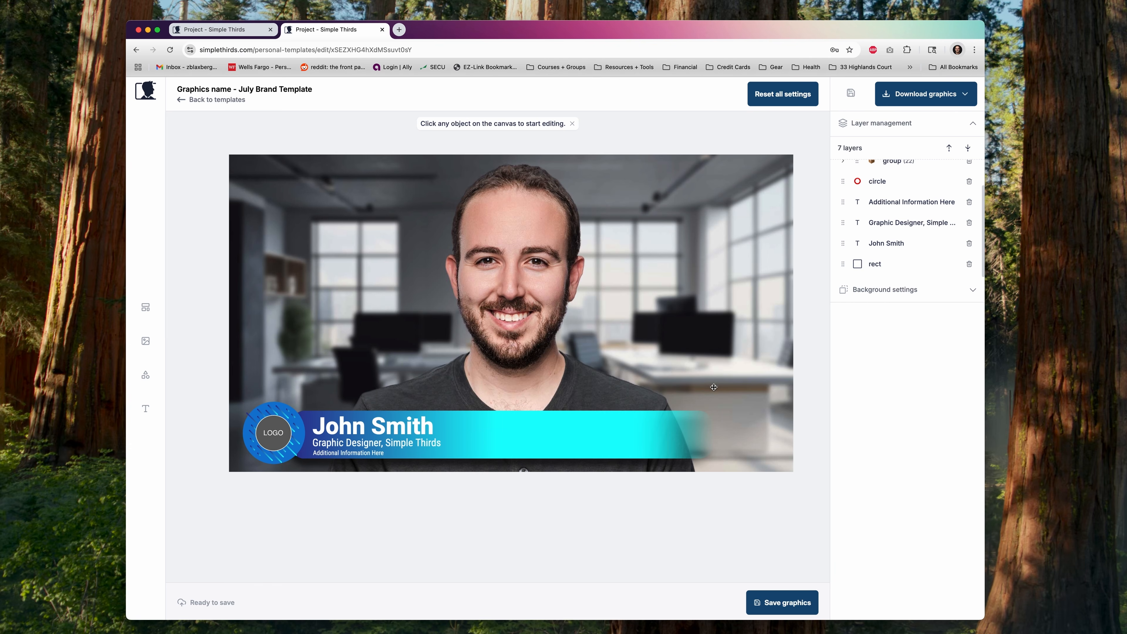
# Save the July Brand Template graphics and return to the dashboard
pyautogui.click(788, 602)
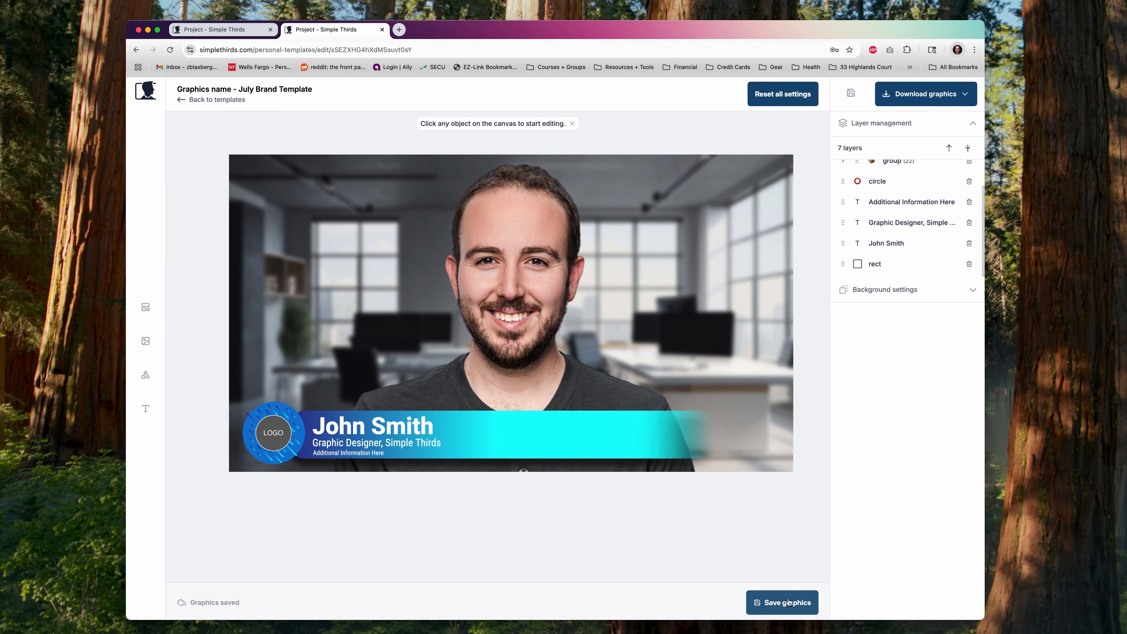
pyautogui.click(204, 101)
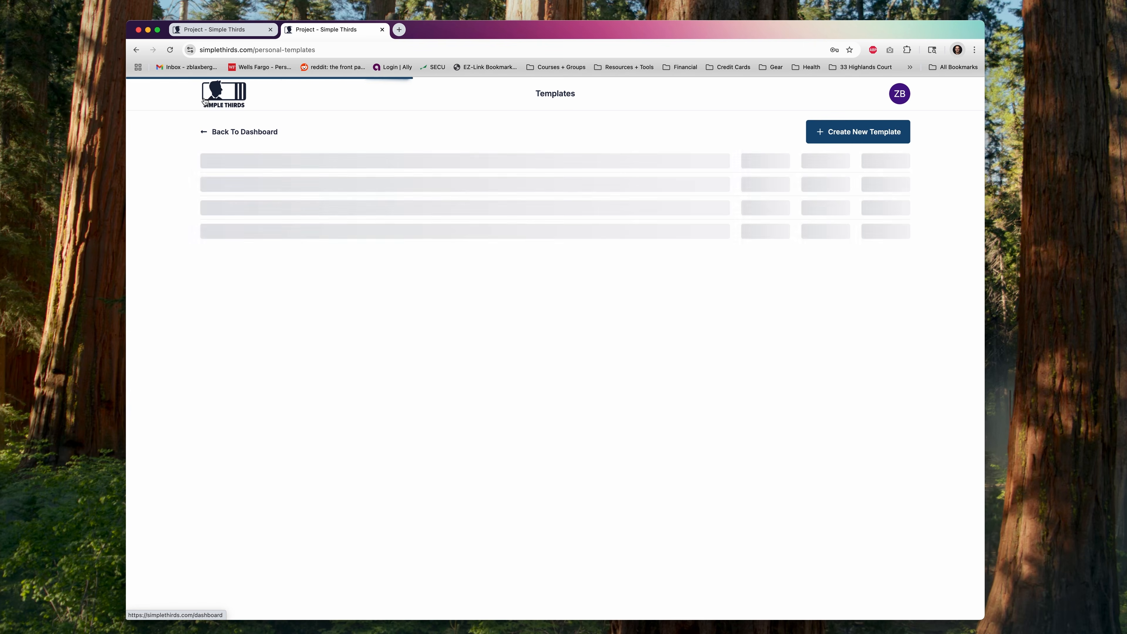
pyautogui.click(204, 102)
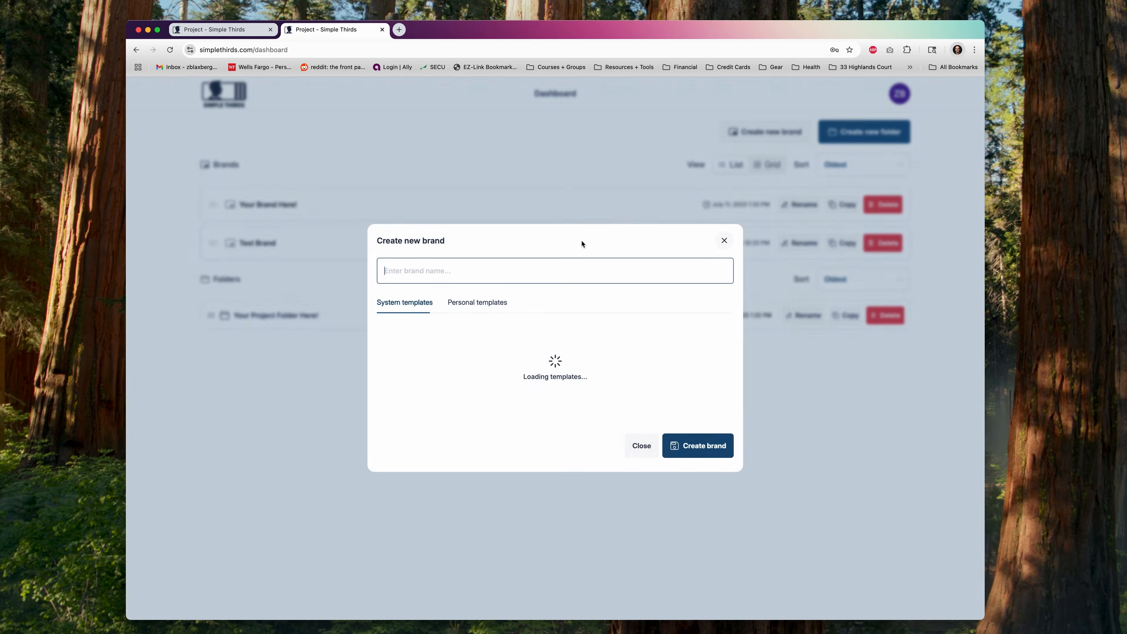
# Create a brand named "July Brand" based on the saved personal template with the blue-to-cyan bar
pyautogui.click(765, 132)
pyautogui.write('July Brand')
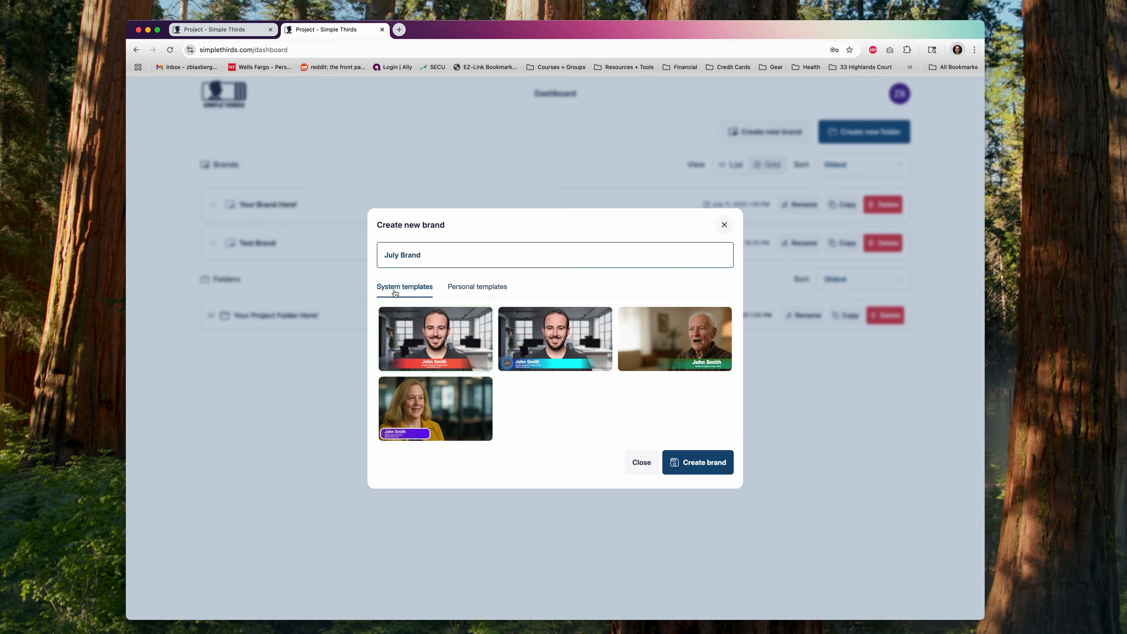
pyautogui.click(470, 287)
pyautogui.click(547, 369)
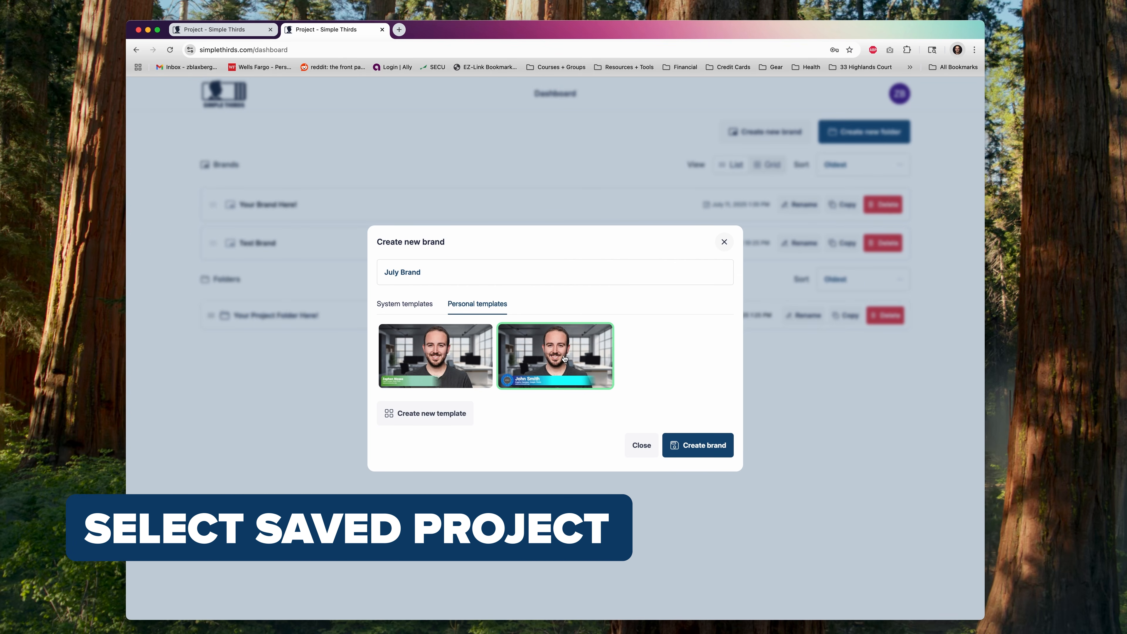
pyautogui.click(715, 447)
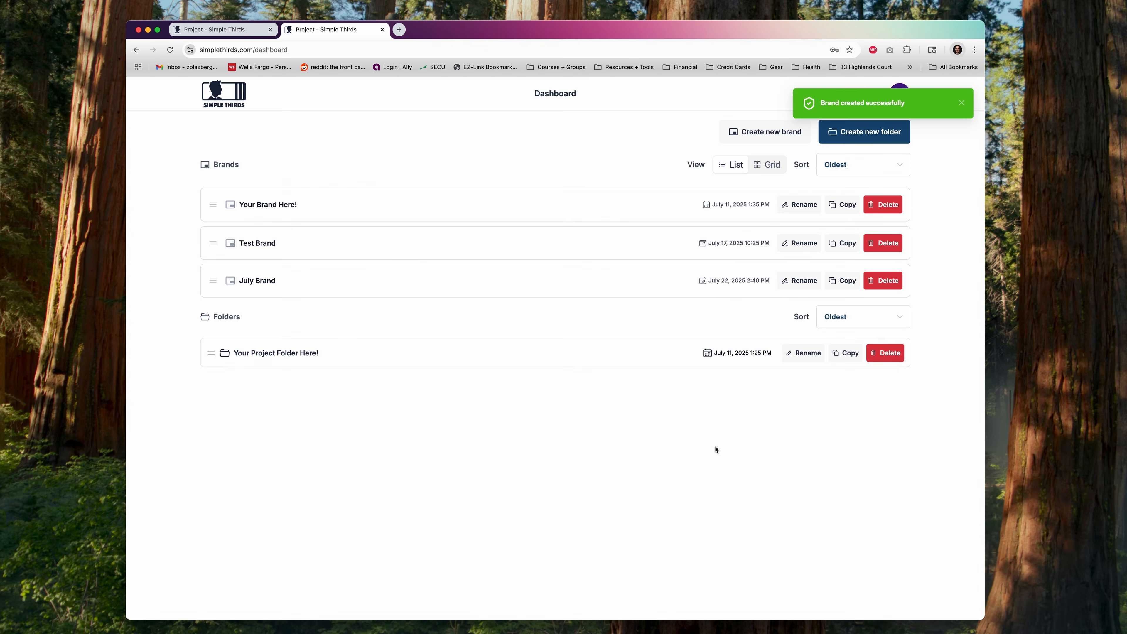
# Move July Brand to the first place in the brands list and open it
pyautogui.moveTo(213, 280); pyautogui.dragTo(211, 205)
pyautogui.moveTo(212, 212); pyautogui.dragTo(213, 208)
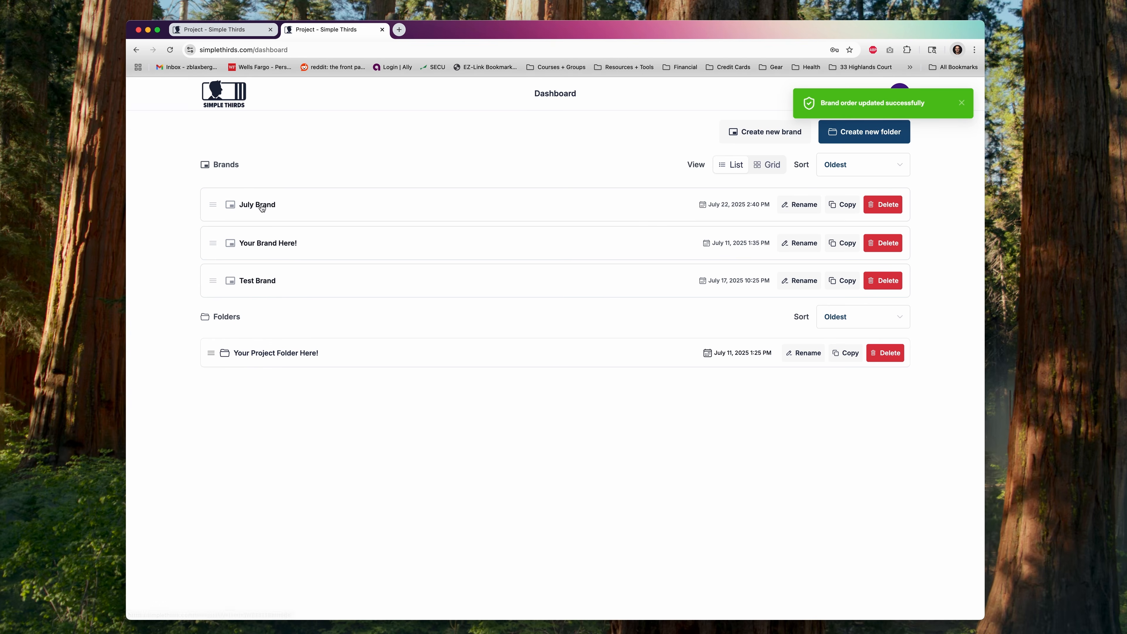
pyautogui.click(260, 204)
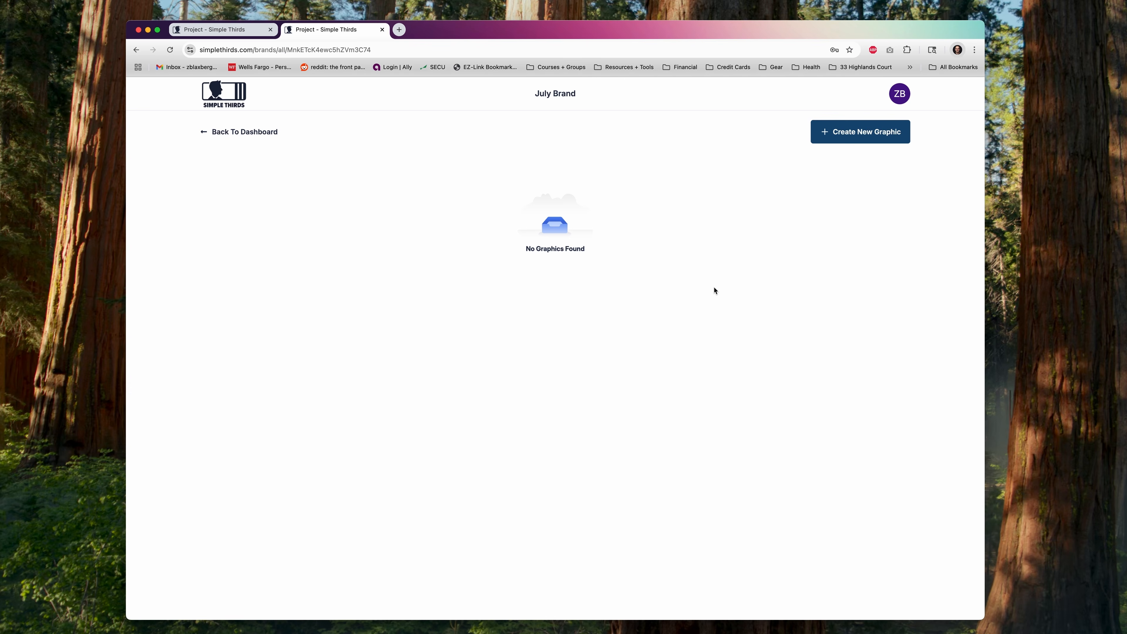
# Create a graphic named "Test One" in July Brand and open it for editing
pyautogui.click(842, 133)
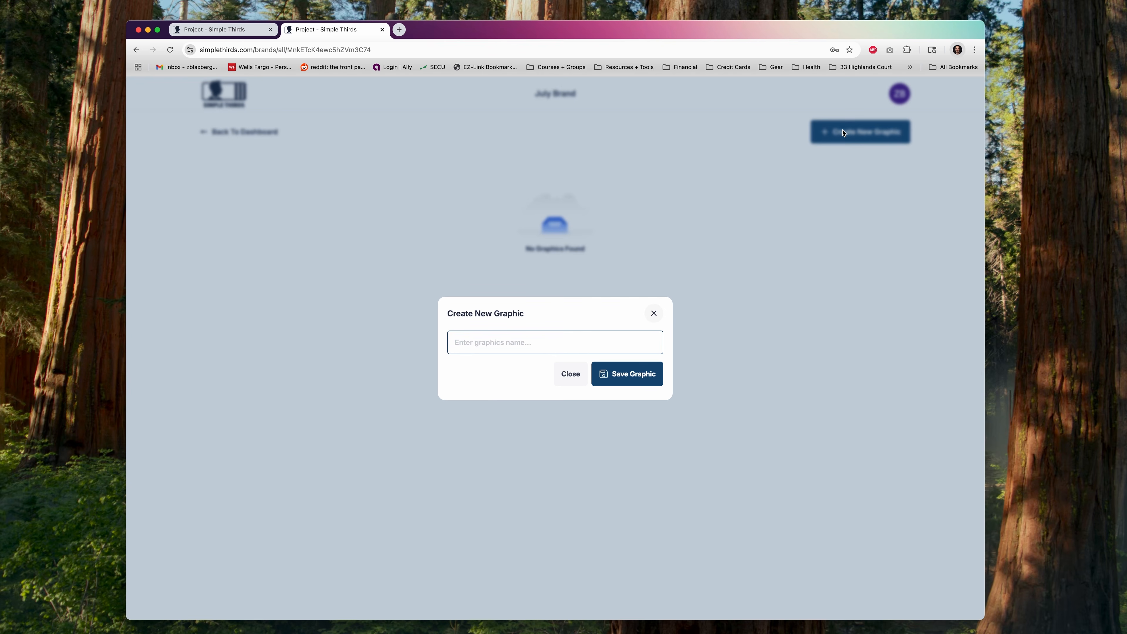
pyautogui.write('Tes')
pyautogui.click(651, 371)
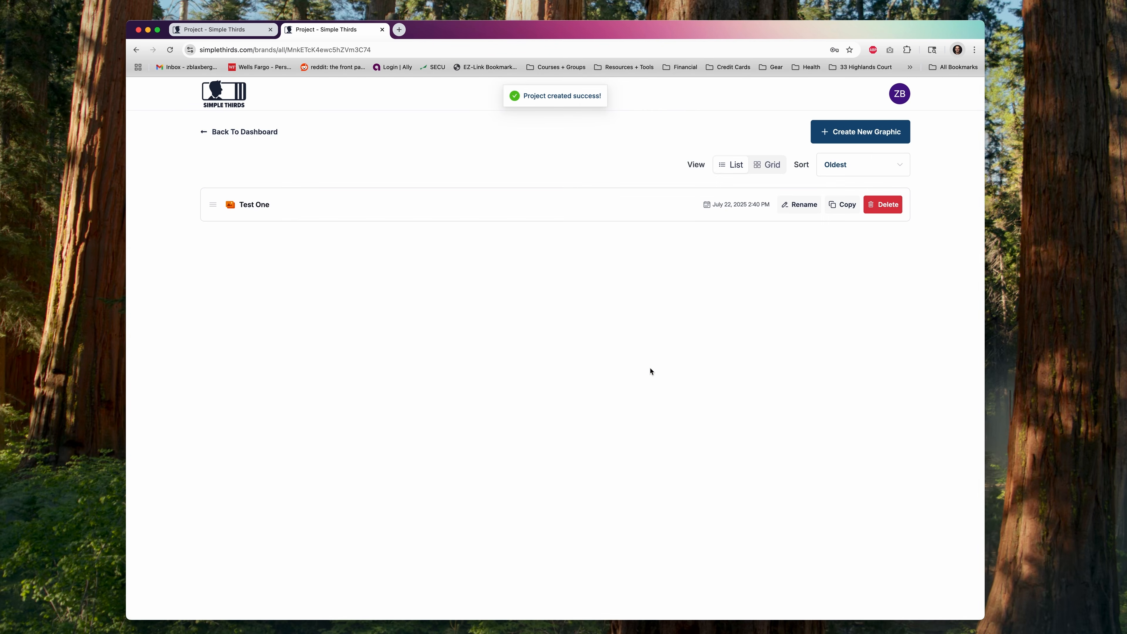
pyautogui.click(254, 205)
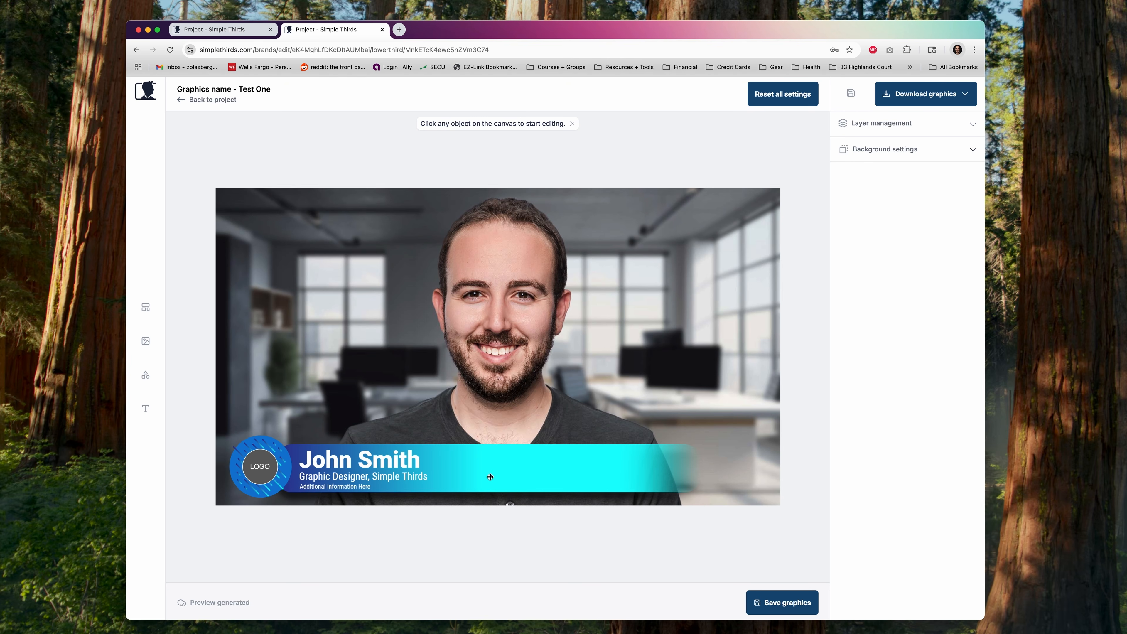
# Replace the name line on the Test One lower third with the first person's full name
pyautogui.doubleClick(379, 464)
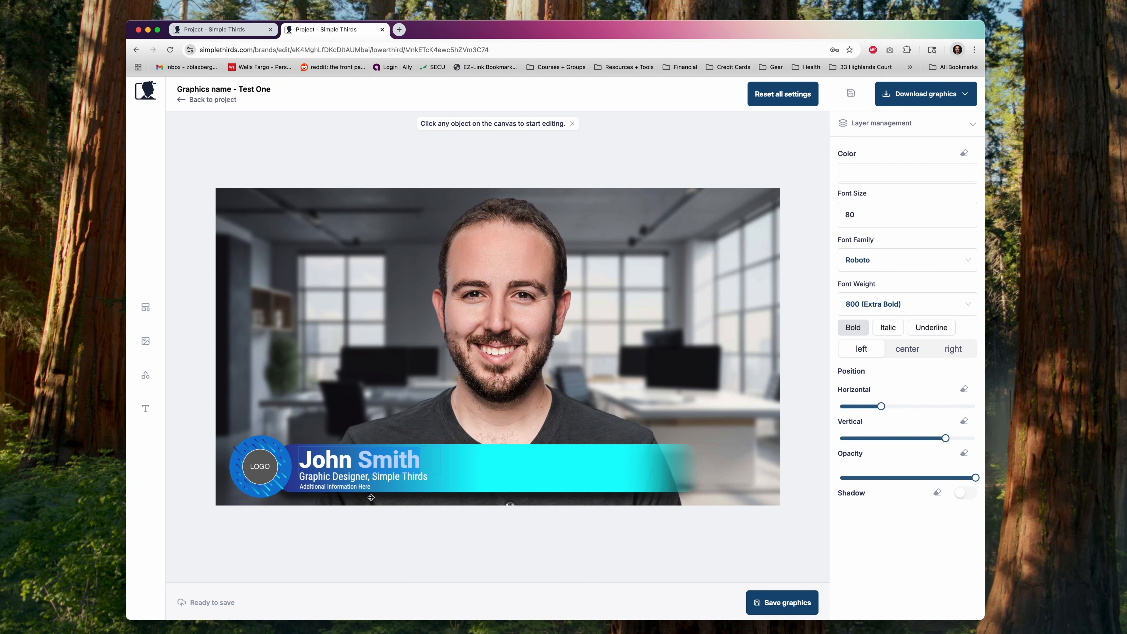
pyautogui.press('BackSpace')
pyautogui.press('BackSpace')
pyautogui.press('BackSpace')
pyautogui.press('BackSpace')
pyautogui.press('BackSpace')
pyautogui.press('BackSpace')
pyautogui.press('BackSpace')
pyautogui.press('BackSpace')
pyautogui.press('BackSpace')
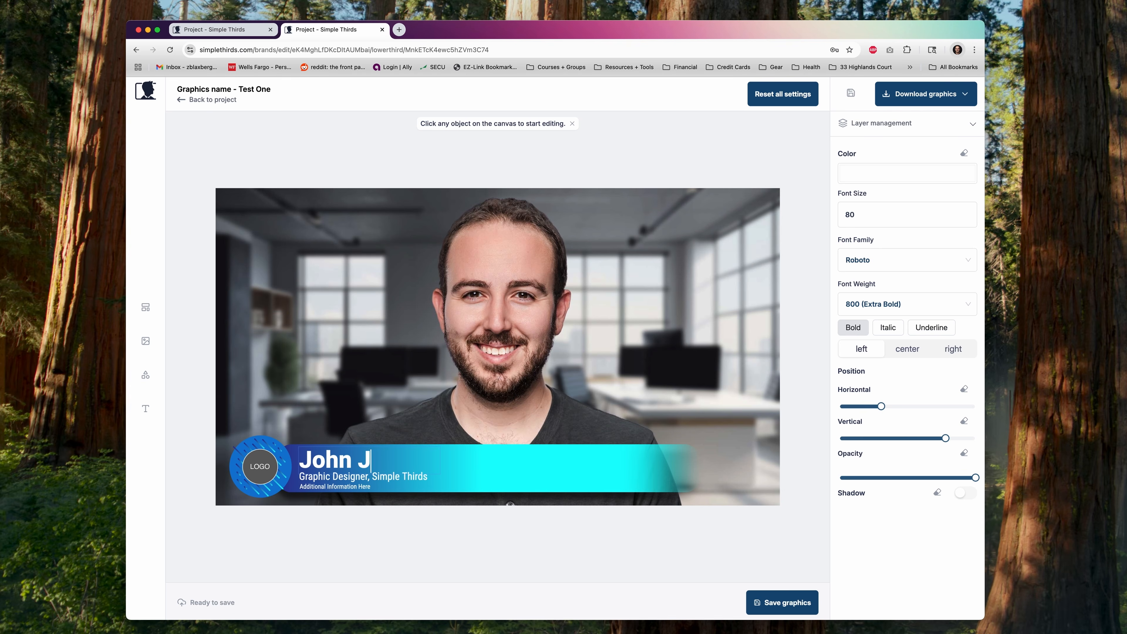
pyautogui.write('ane Doe')
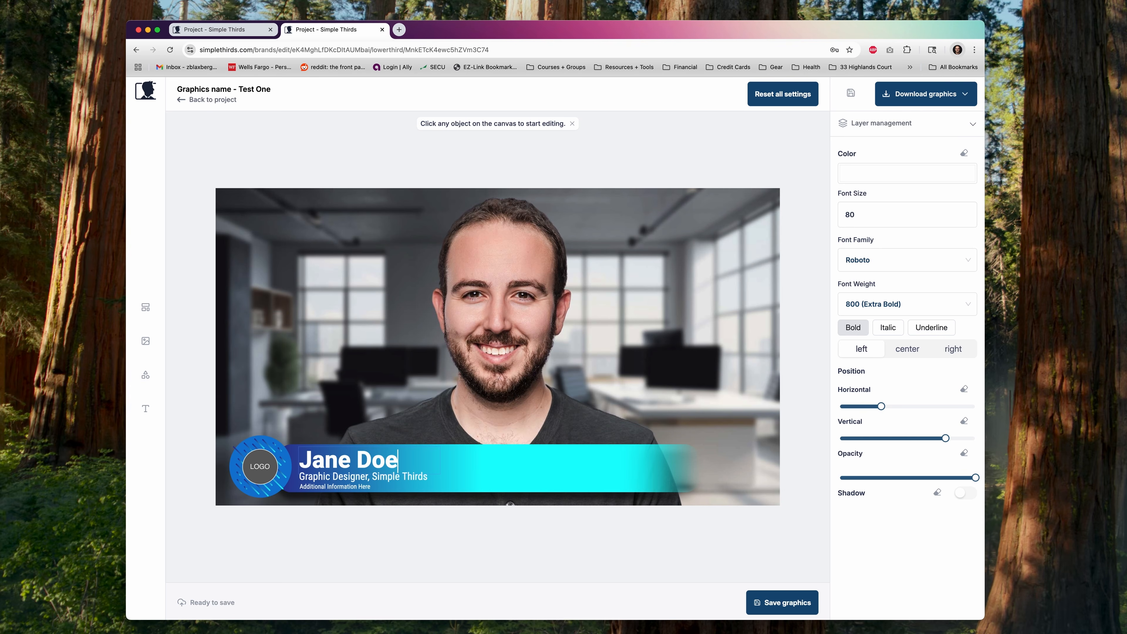
pyautogui.click(380, 563)
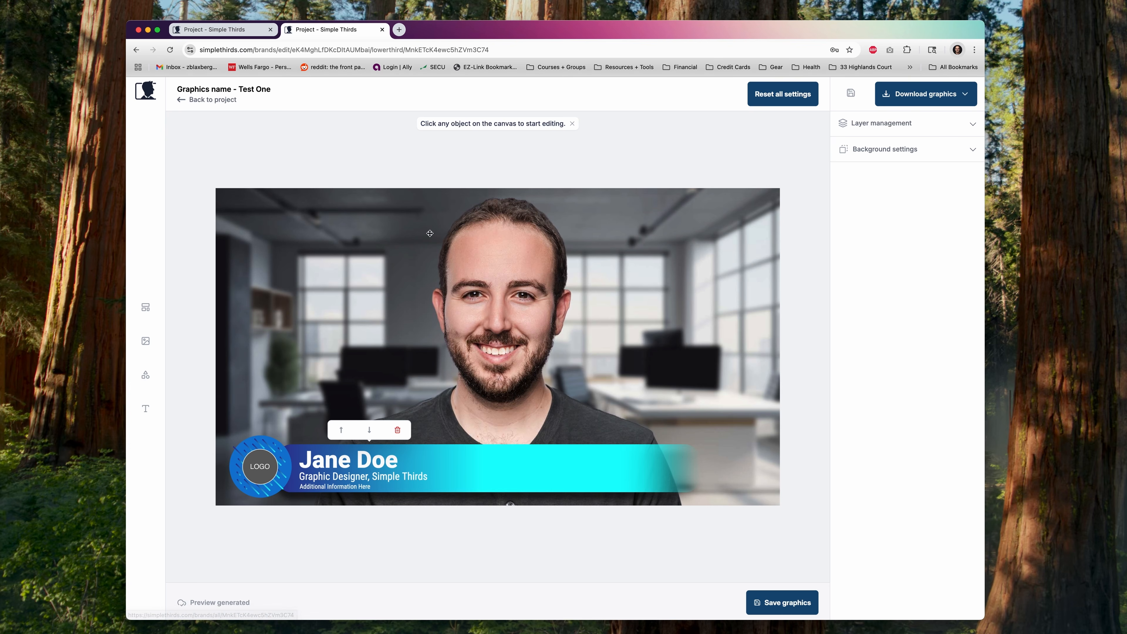
# Save Test One, then duplicate it in the brand's graphics list and open the copy
pyautogui.click(790, 603)
pyautogui.click(180, 100)
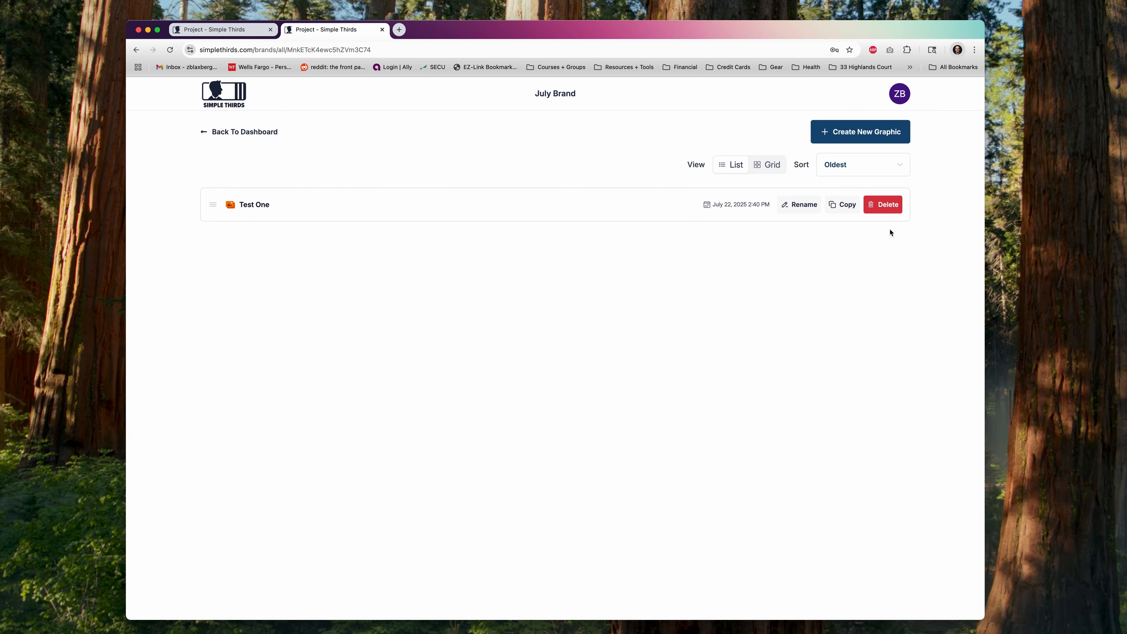
pyautogui.click(842, 205)
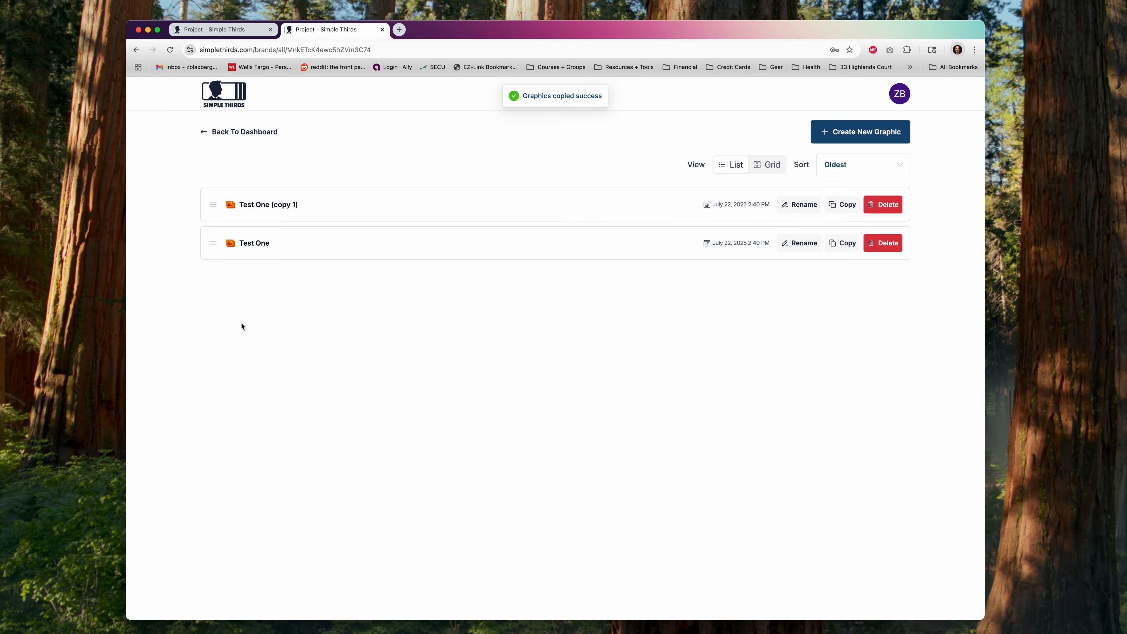
pyautogui.click(254, 207)
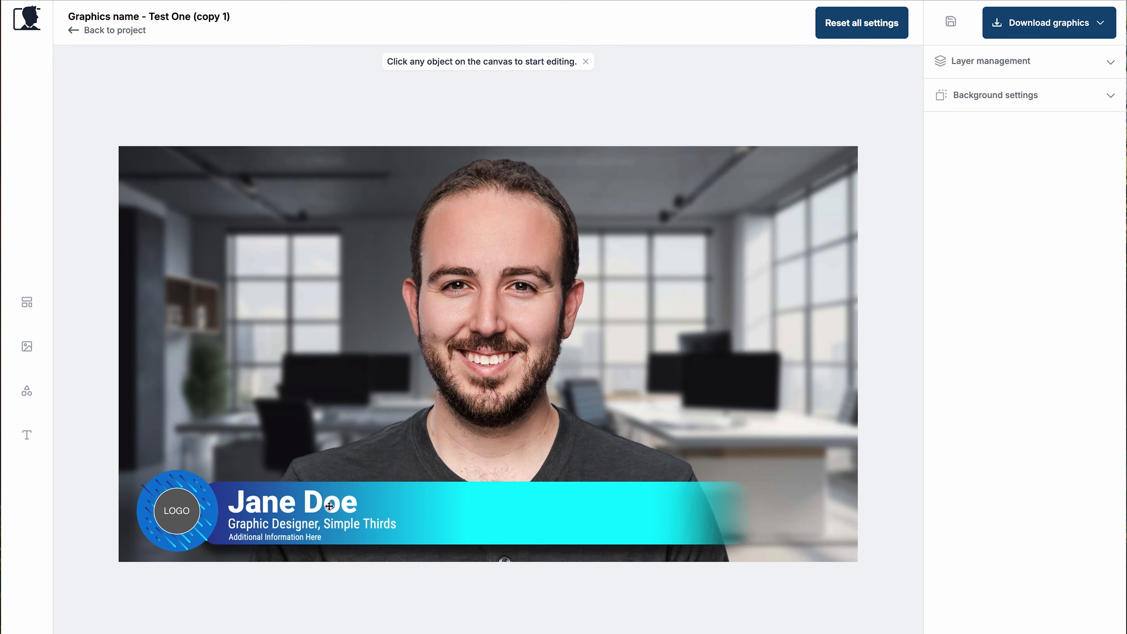
# Replace the name line in the copied graphic with the second person's full name and return to the graphics list
pyautogui.click(328, 506)
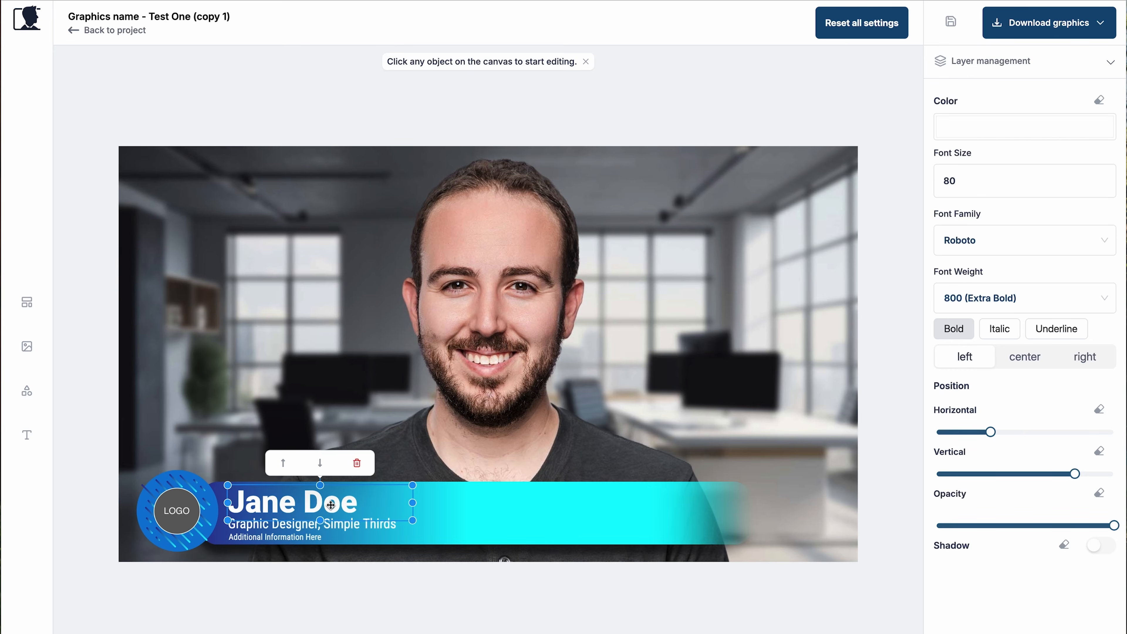
pyautogui.doubleClick(342, 505)
pyautogui.press('BackSpace')
pyautogui.press('BackSpace')
pyautogui.press('BackSpace')
pyautogui.press('BackSpace')
pyautogui.press('BackSpace')
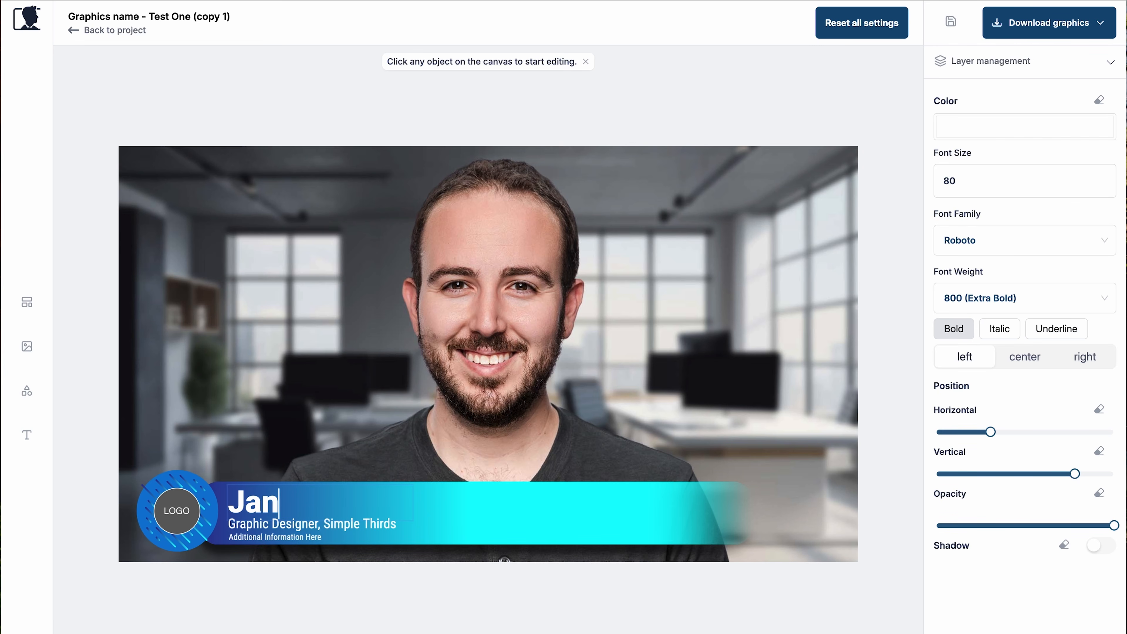
pyautogui.write('immy Smith')
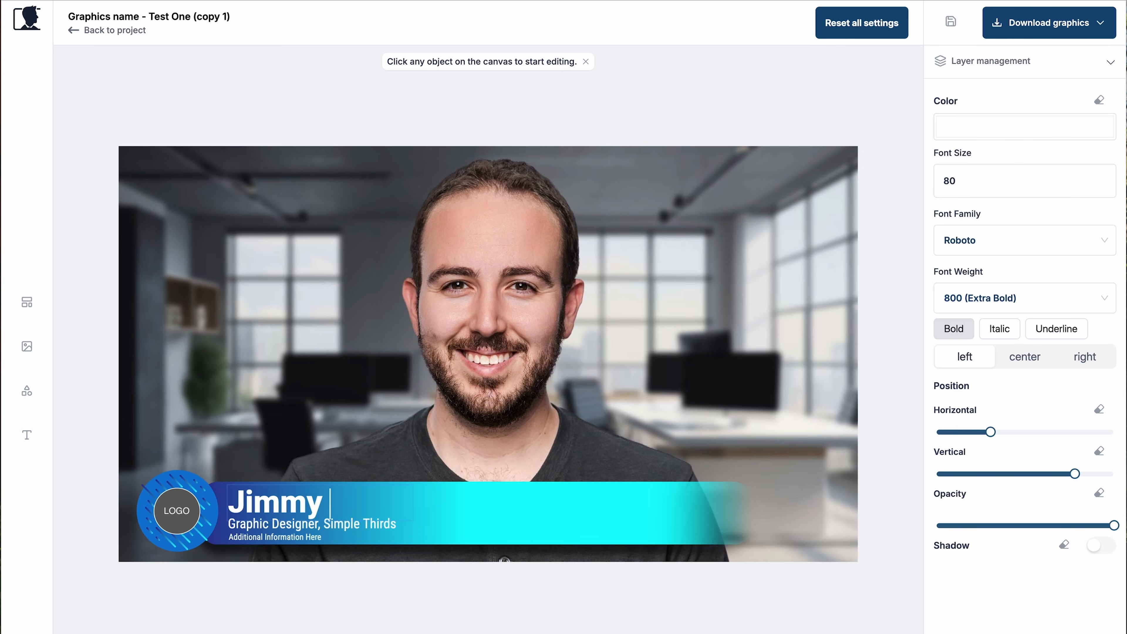
pyautogui.click(415, 522)
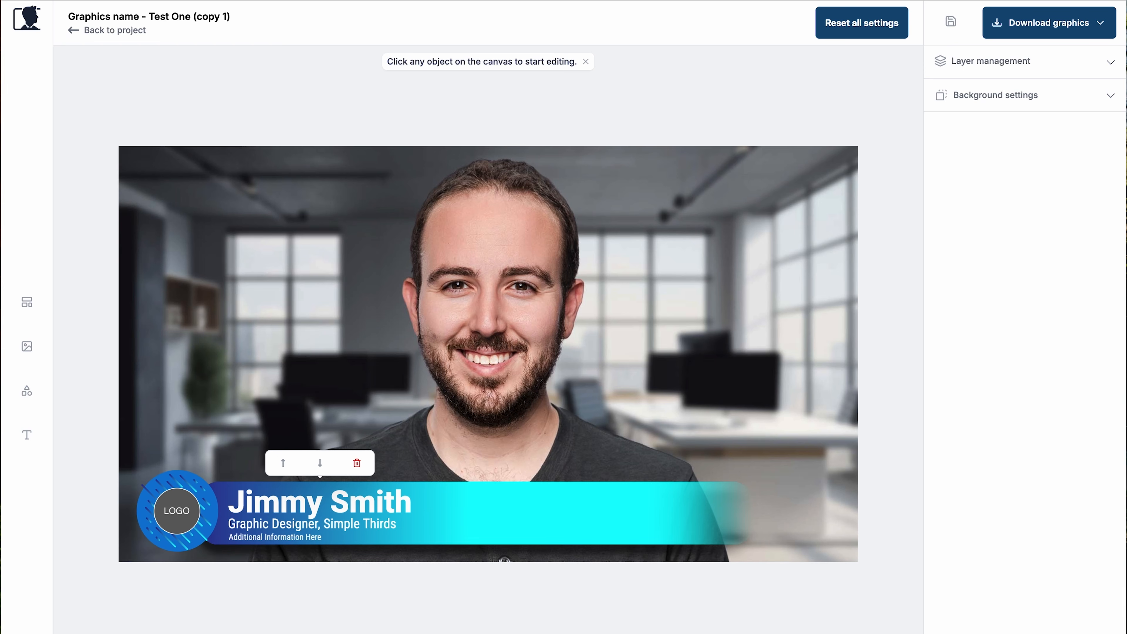
pyautogui.click(98, 32)
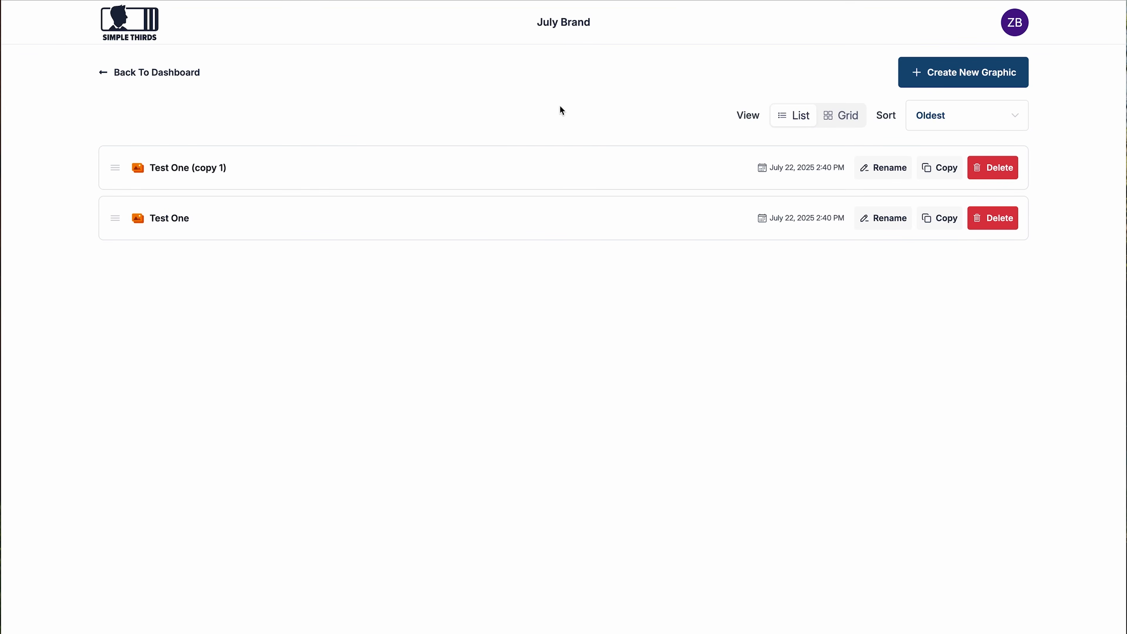
# Rename the Test One graphic with the first person's full name
pyautogui.click(883, 218)
pyautogui.tripleClick(573, 361)
pyautogui.write('Jane Doe')
pyautogui.click(606, 381)
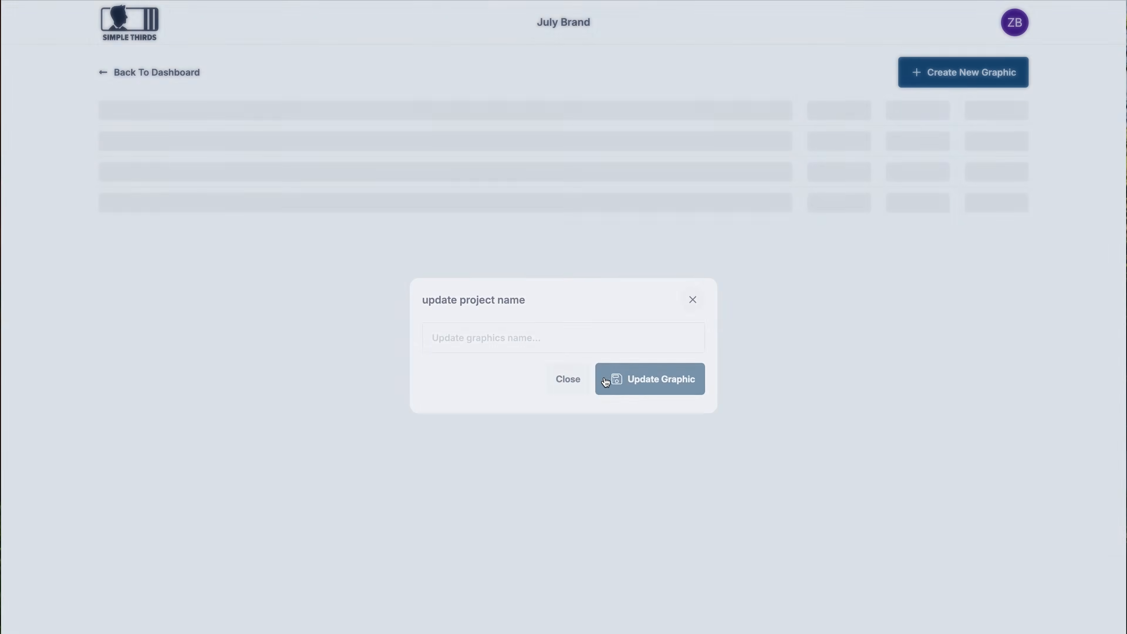
# Rename the copied graphic with the second person's full name and show the graphics as a grid
pyautogui.click(903, 169)
pyautogui.press('super+a')
pyautogui.write('Jo')
pyautogui.write('mmy ')
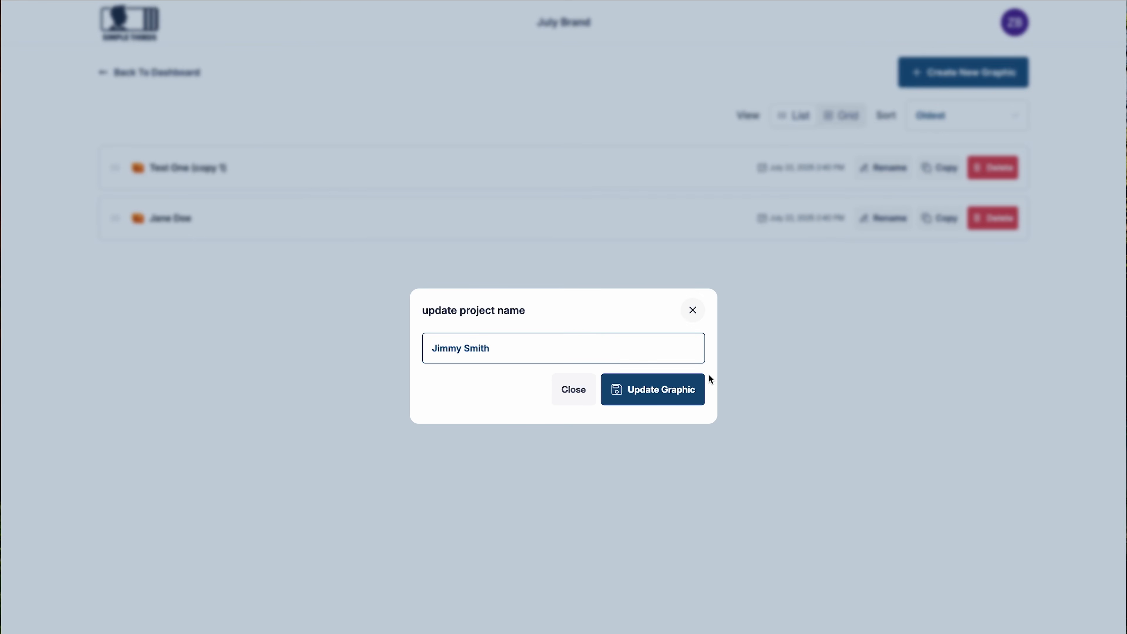
pyautogui.write('Smith')
pyautogui.click(695, 383)
pyautogui.click(848, 117)
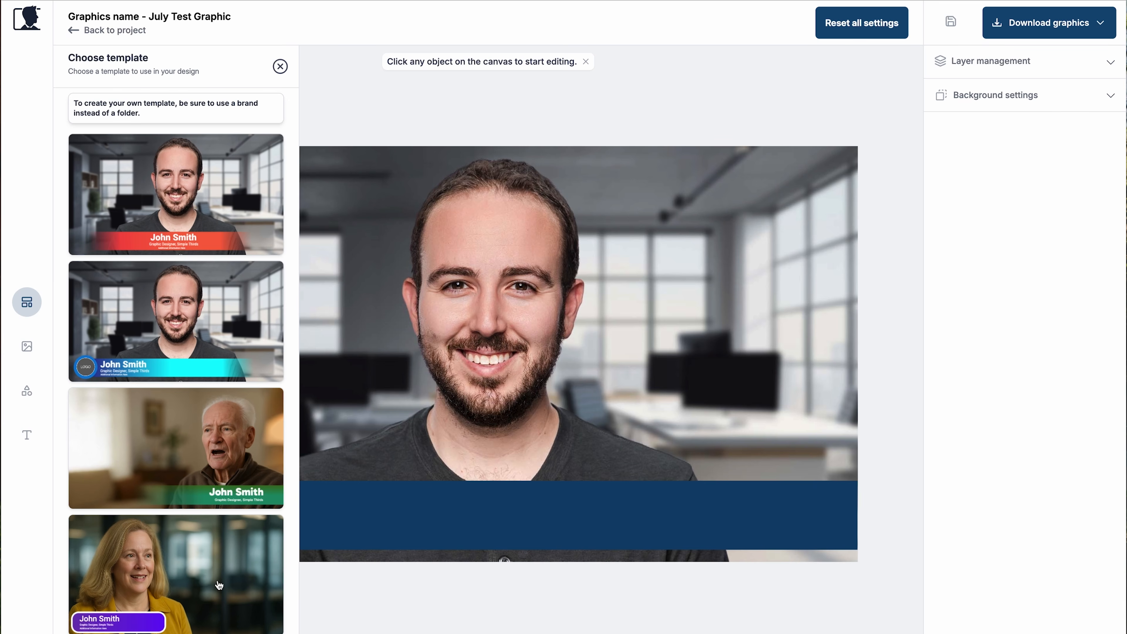
# Apply the purple rounded lower-third template with the blonde woman to July Test Graphic and close the template chooser
pyautogui.click(177, 573)
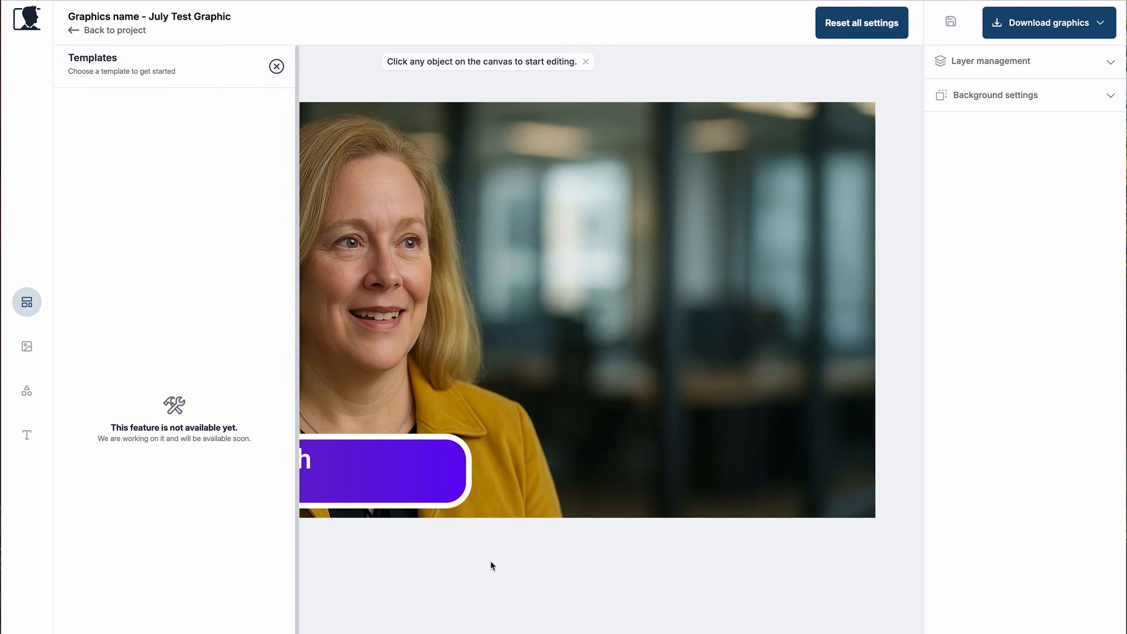
pyautogui.click(491, 566)
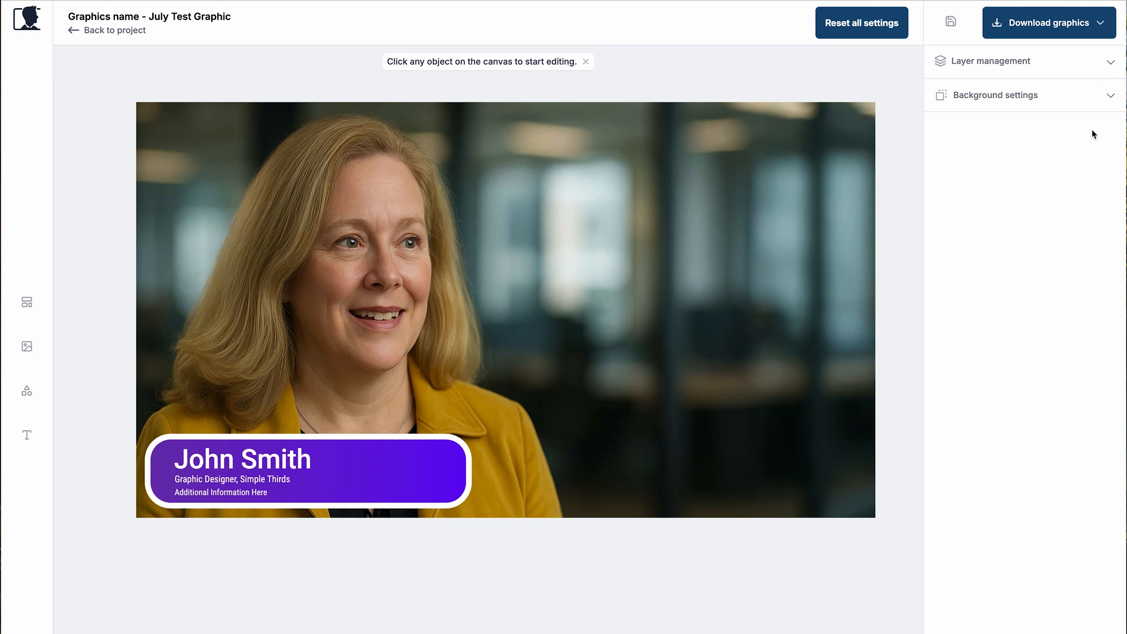
# Try the elderly man and blonde woman backgrounds behind the lower third, and set the bearded man in the office as background
pyautogui.click(1102, 99)
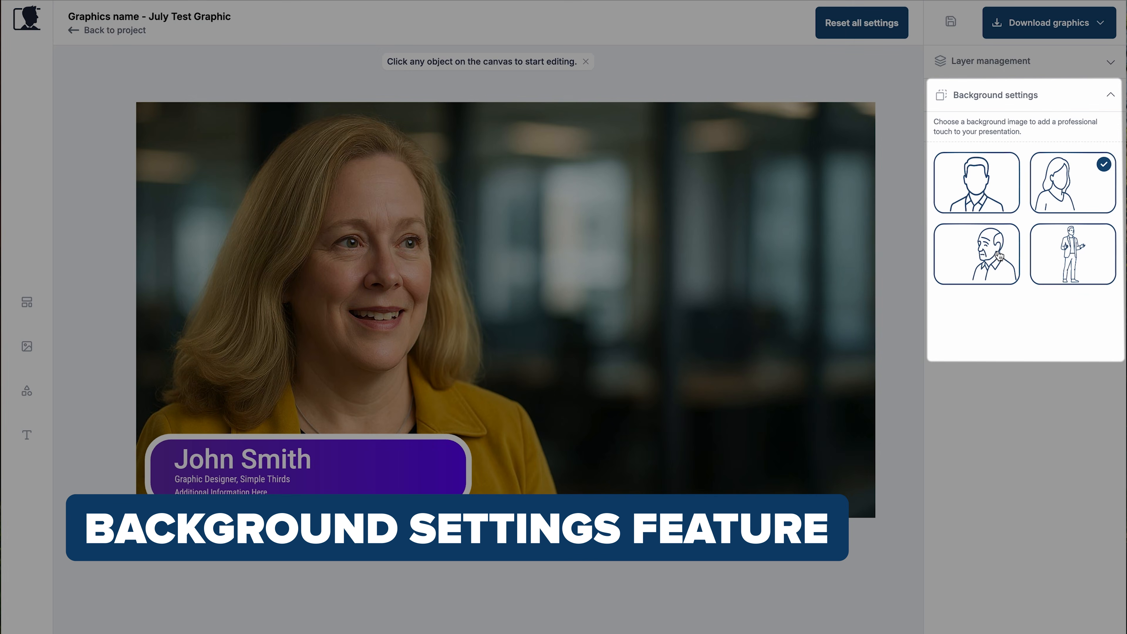
pyautogui.click(999, 257)
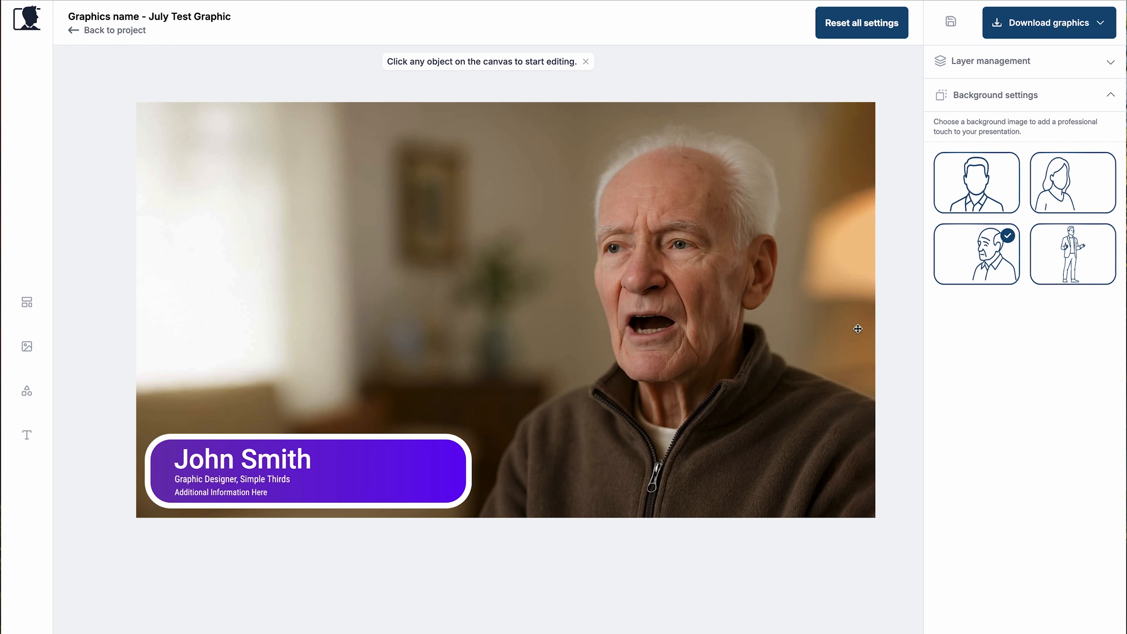
pyautogui.click(1067, 199)
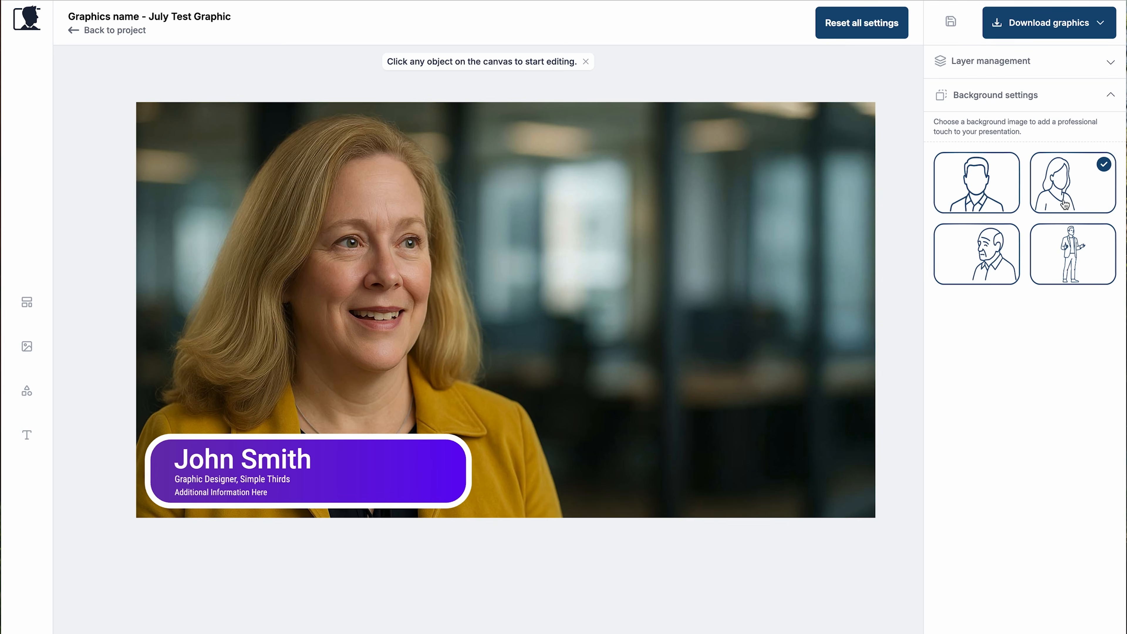
pyautogui.click(990, 201)
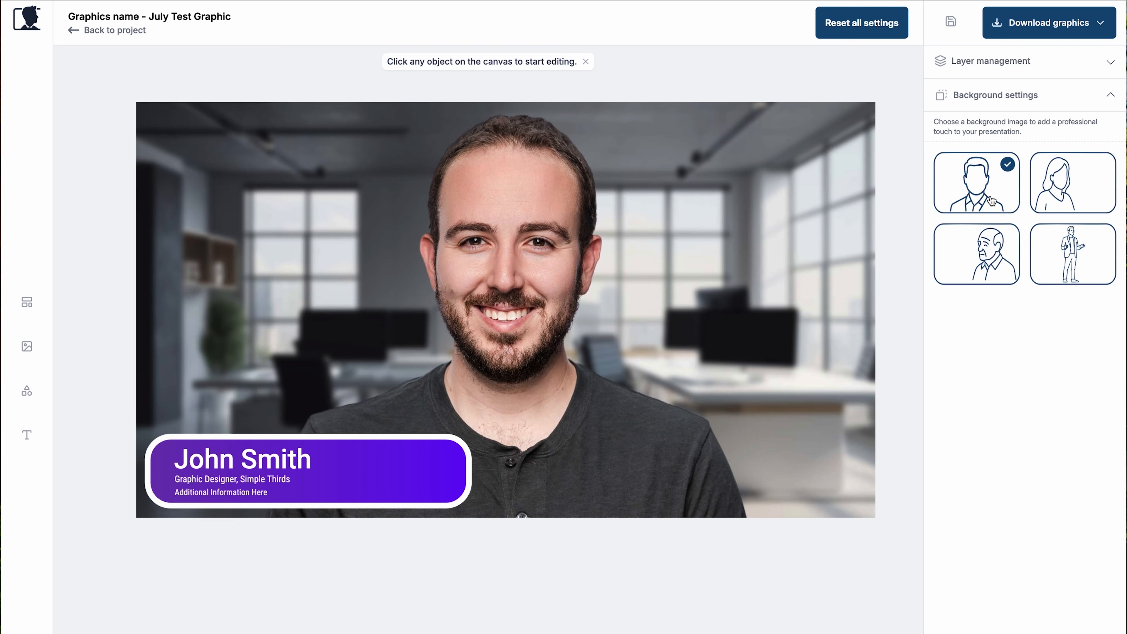
# Set the standing speaker on the blue-curtained stage as the background and collapse the background settings
pyautogui.click(1068, 276)
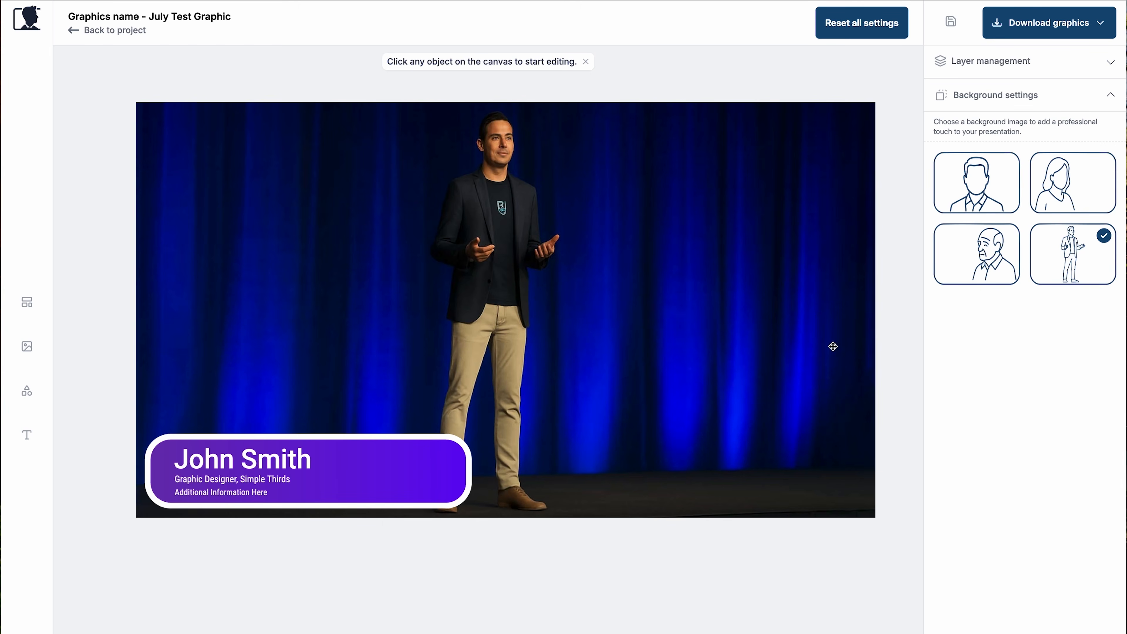
pyautogui.click(1019, 95)
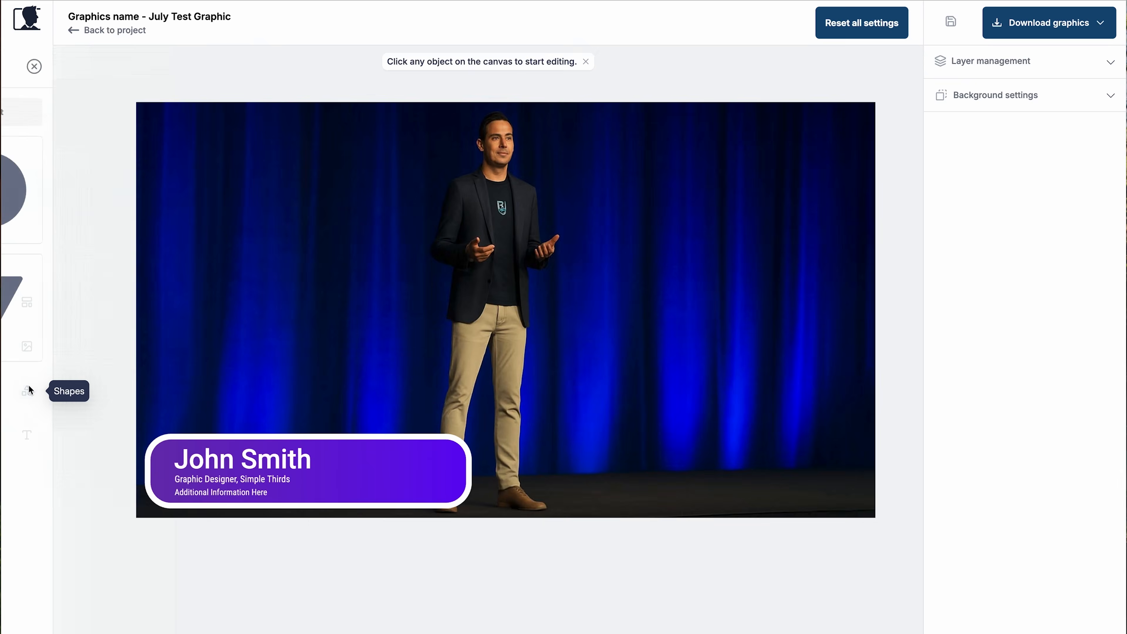
# Add an abstract blob shape to the canvas and fill it with the horizontal pink-to-red gradient preset
pyautogui.click(27, 390)
pyautogui.click(226, 111)
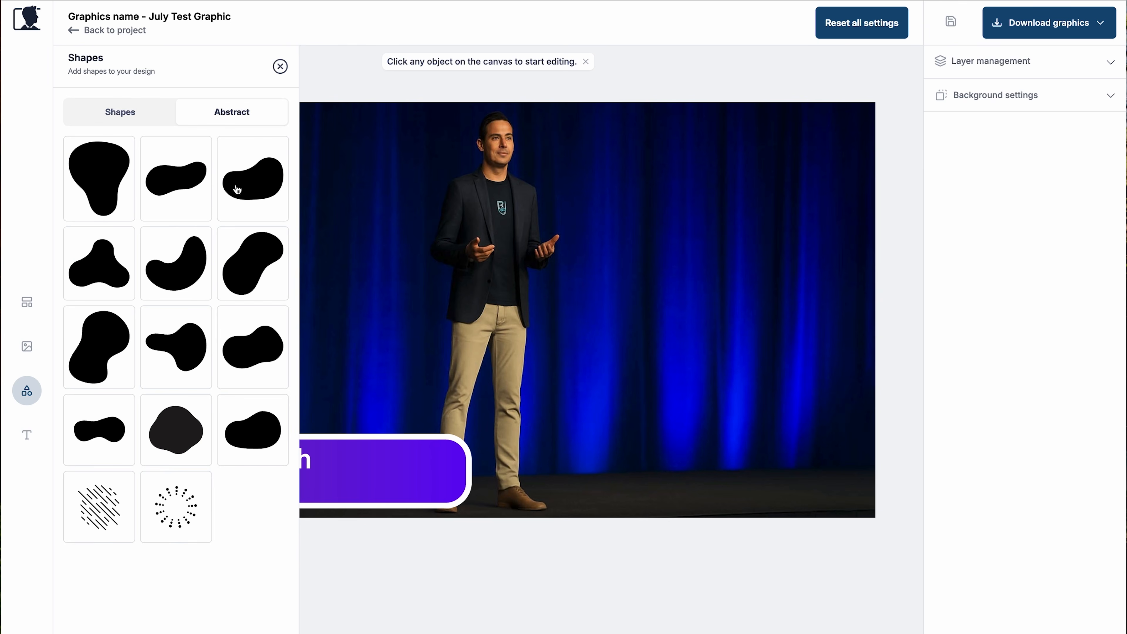
pyautogui.click(246, 356)
pyautogui.click(1073, 135)
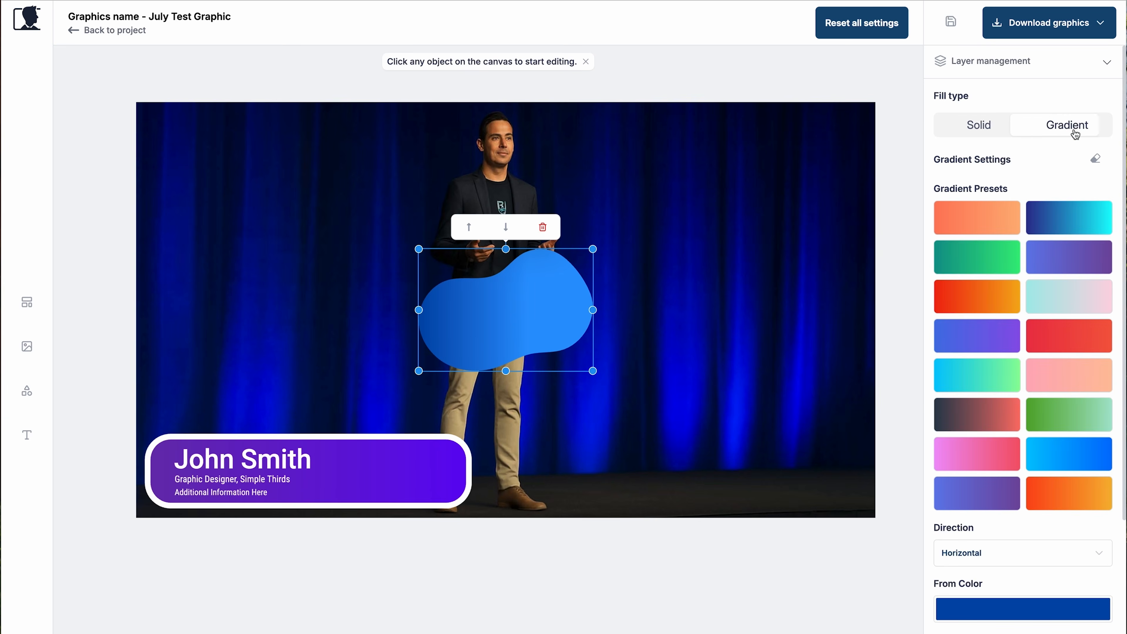
pyautogui.click(1004, 458)
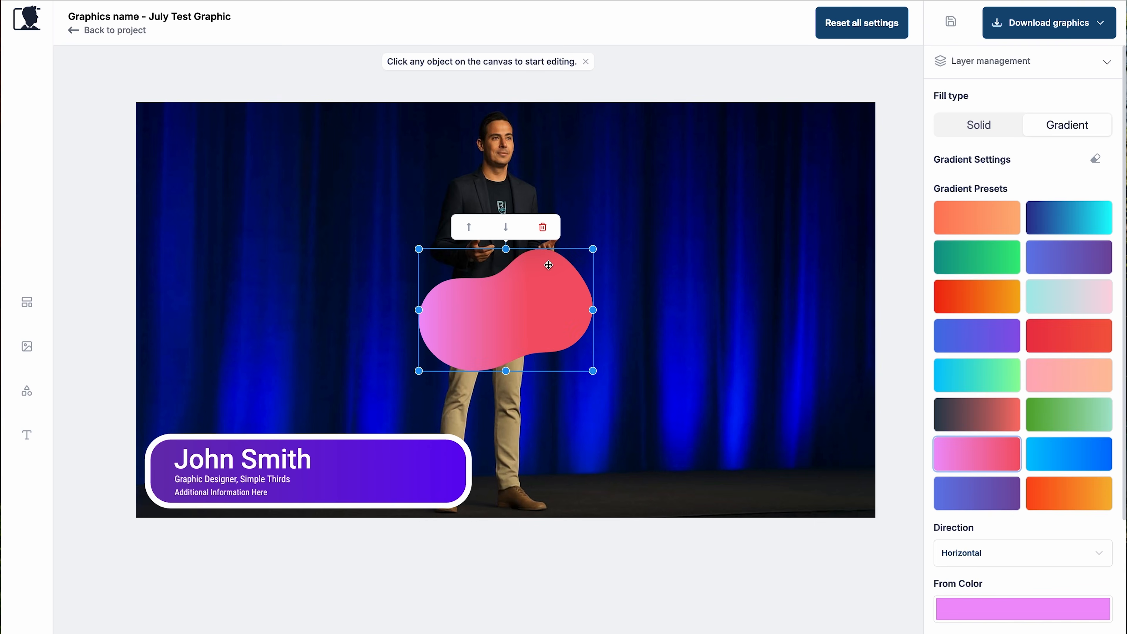
# Shrink the blob, place it over the right end of the purple lower third, set its opacity to 57, and deselect it
pyautogui.moveTo(593, 250); pyautogui.dragTo(480, 311)
pyautogui.moveTo(462, 349); pyautogui.dragTo(475, 506)
pyautogui.scroll(-5, 1020, 489)
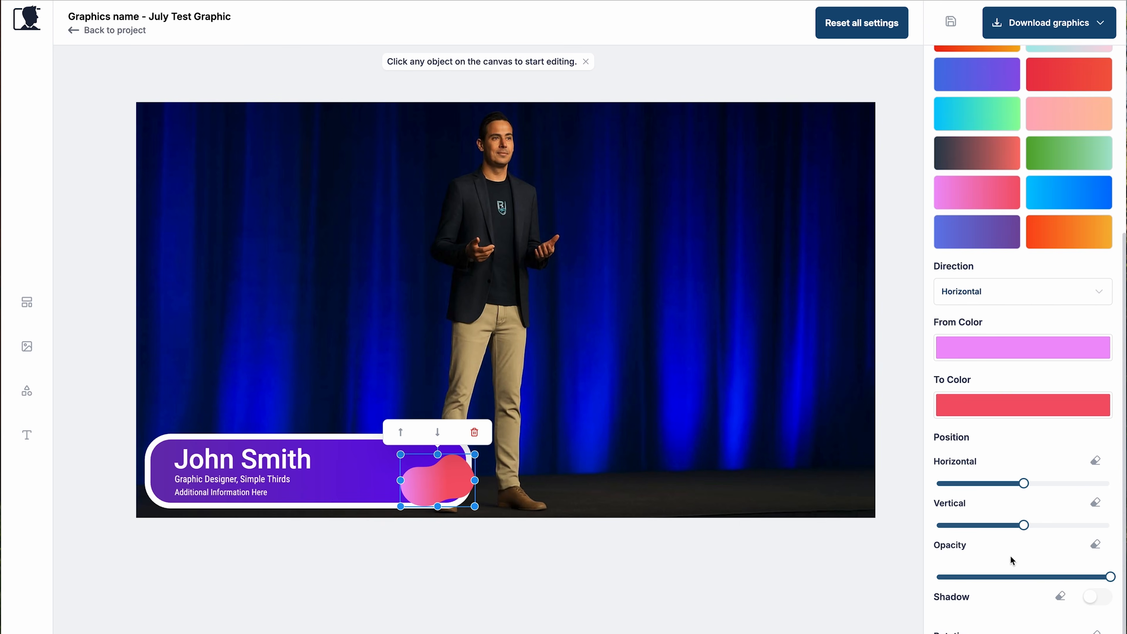
pyautogui.moveTo(1111, 577); pyautogui.dragTo(1036, 579)
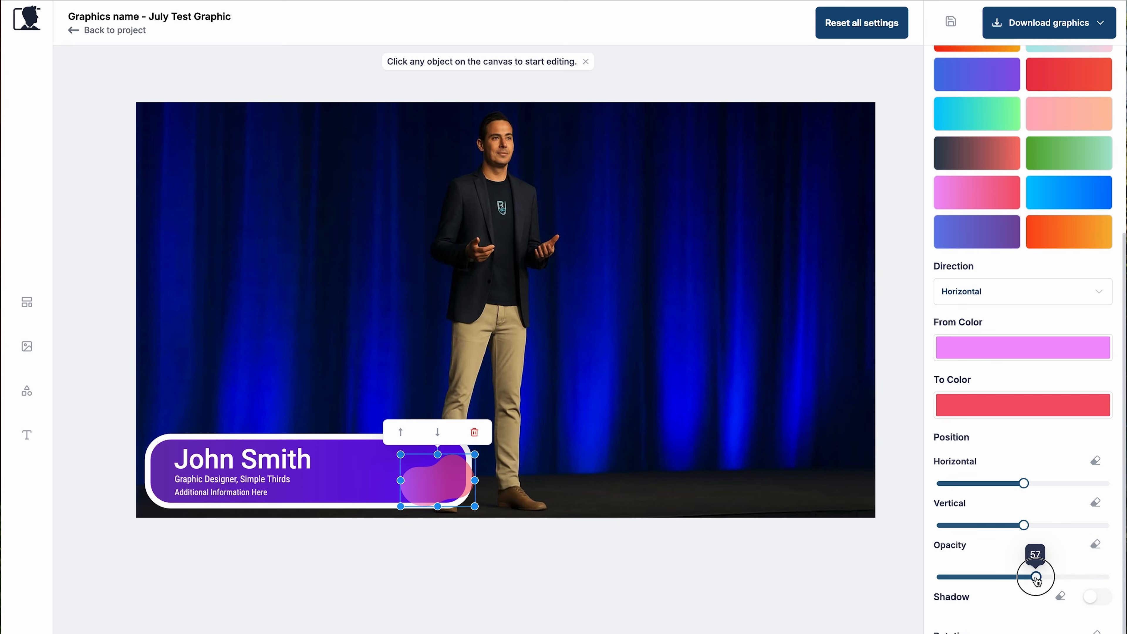
pyautogui.moveTo(430, 485)
pyautogui.mouseDown()
pyautogui.moveTo(439, 483)
pyautogui.moveTo(424, 479)
pyautogui.mouseUp()
pyautogui.click(663, 601)
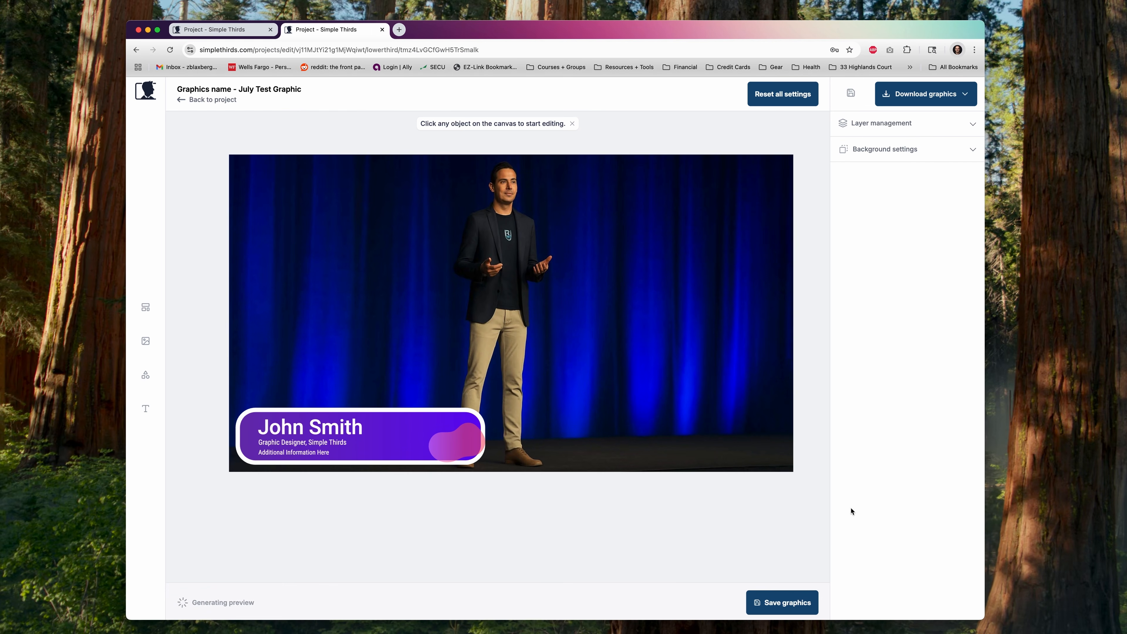
# Save July Test Graphic and download it in 4K (3840×2160)
pyautogui.click(788, 603)
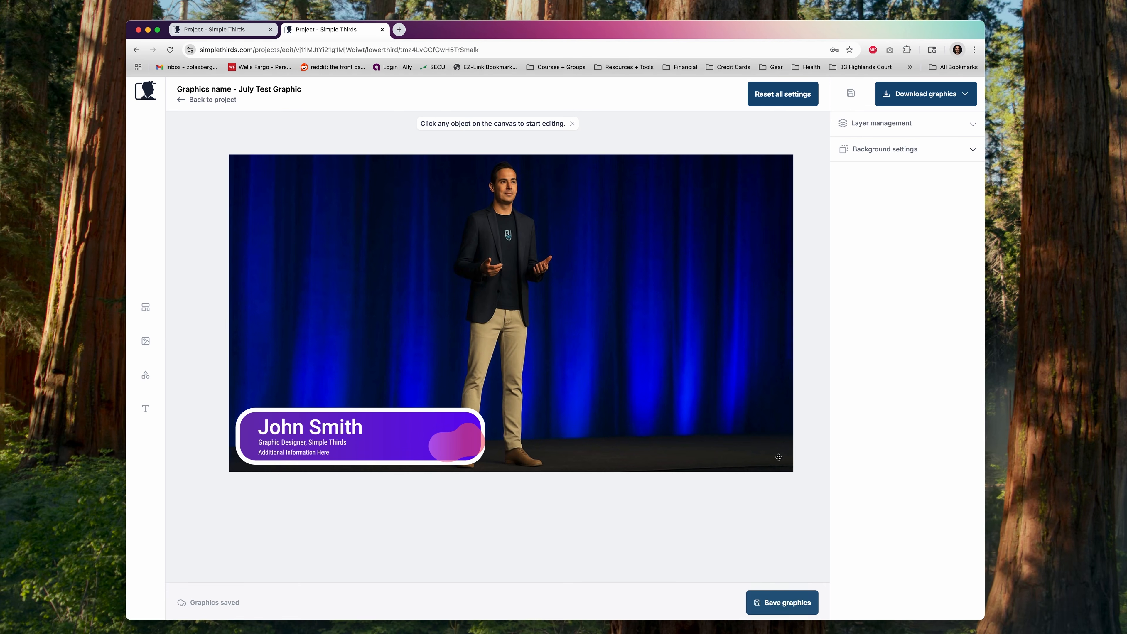
pyautogui.click(941, 99)
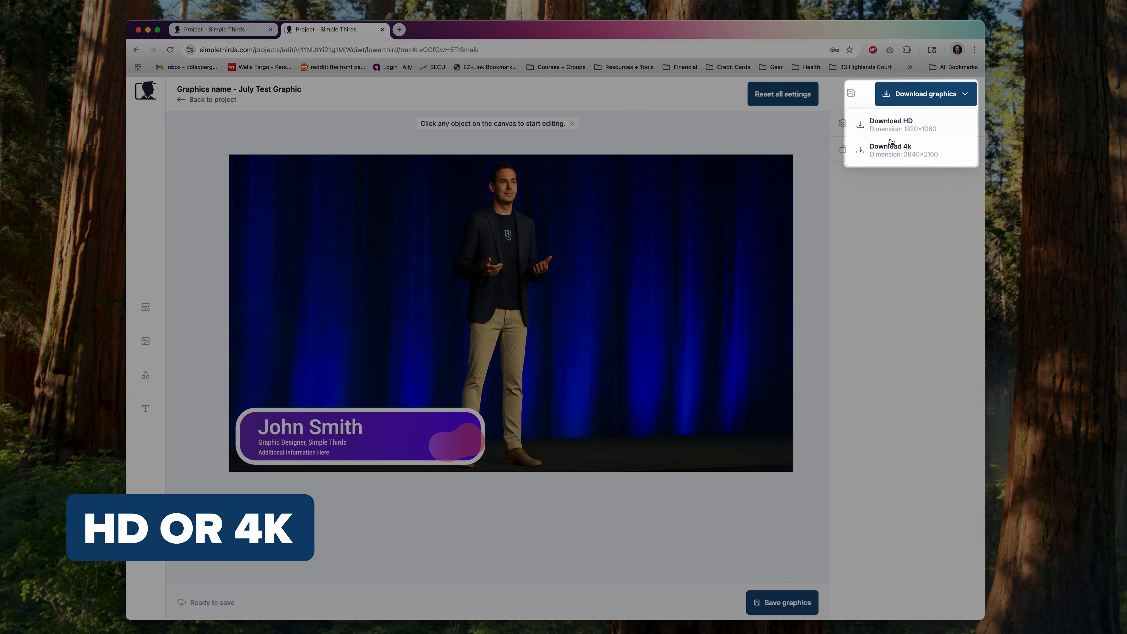
pyautogui.click(910, 148)
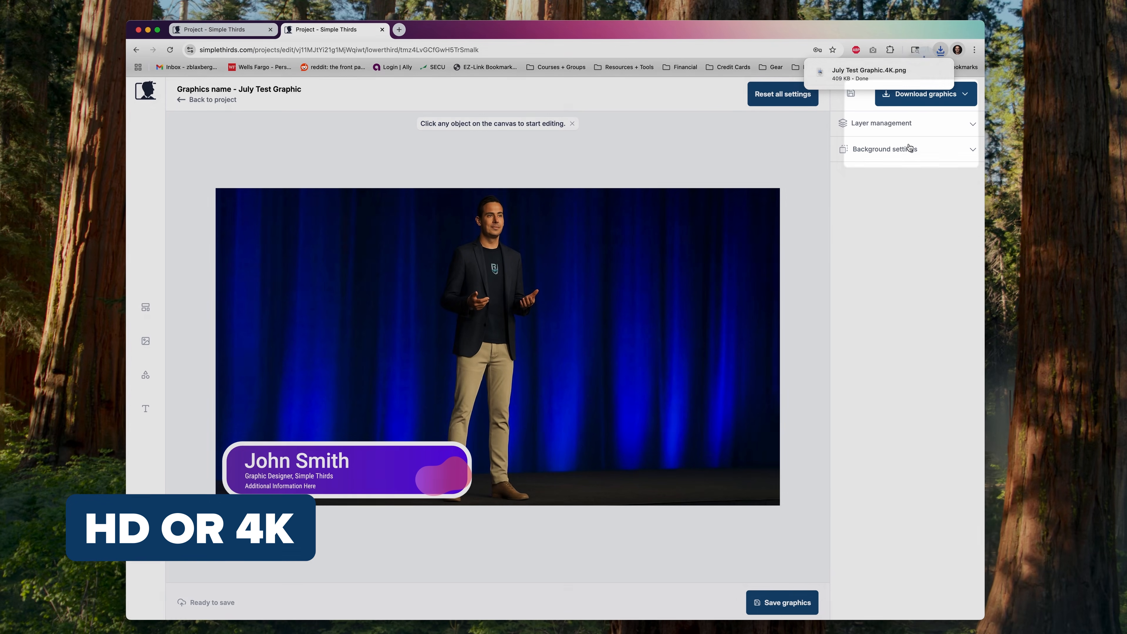
# Open the downloaded July Test Graphic.4K.png to inspect the exported lower third, and quit the image viewer
pyautogui.click(895, 72)
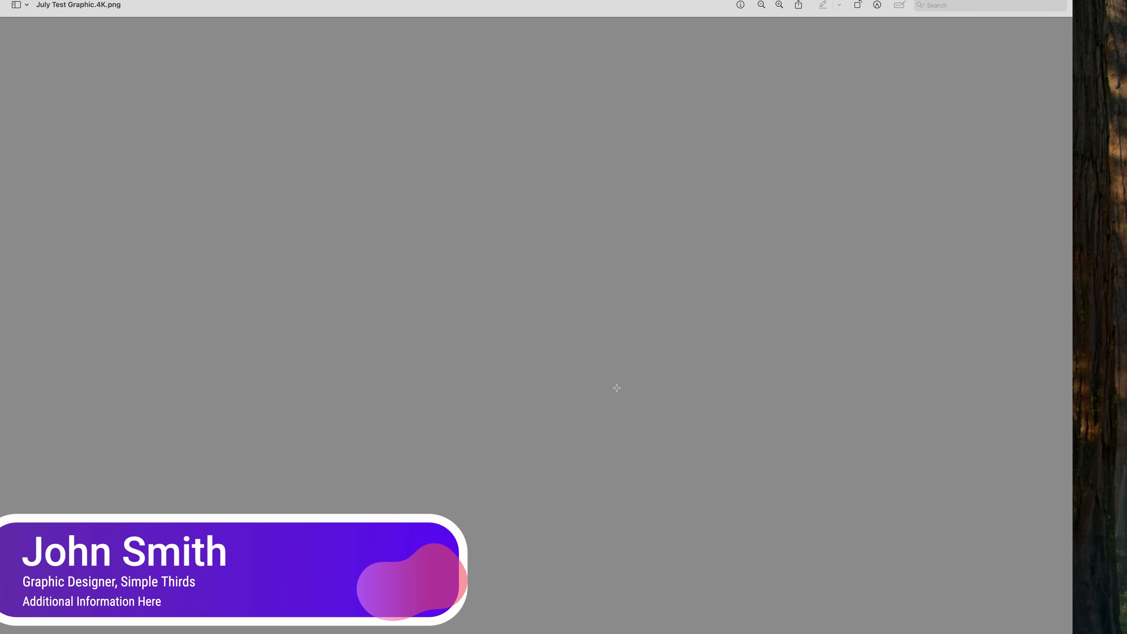
pyautogui.press('super+q')
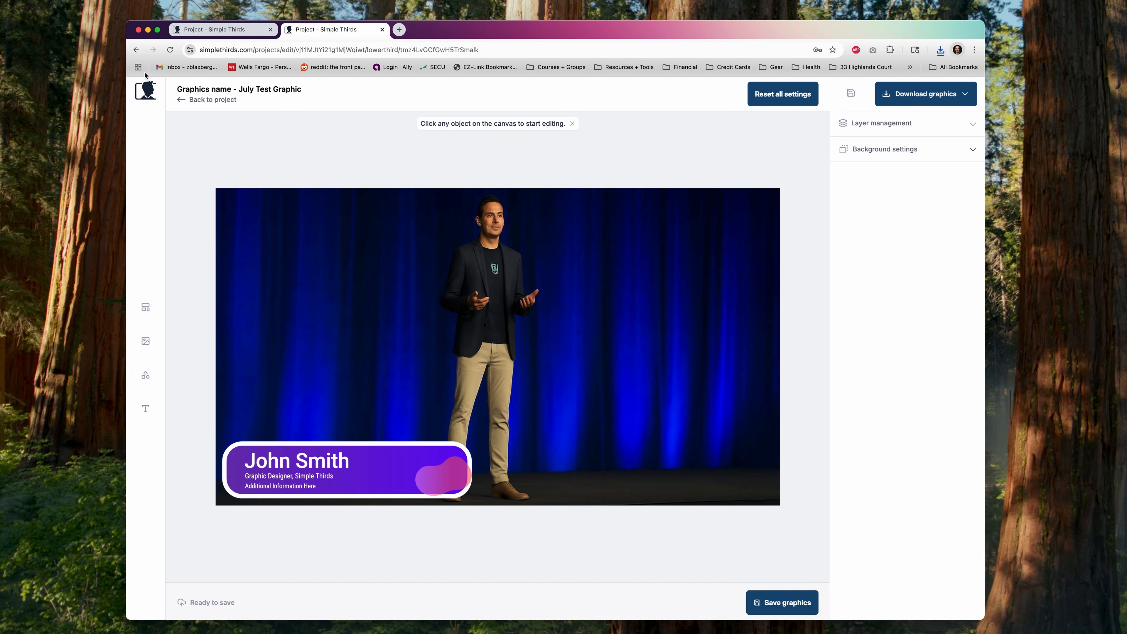
# Leave the graphic editor and return through July Folder to the dashboard
pyautogui.click(178, 99)
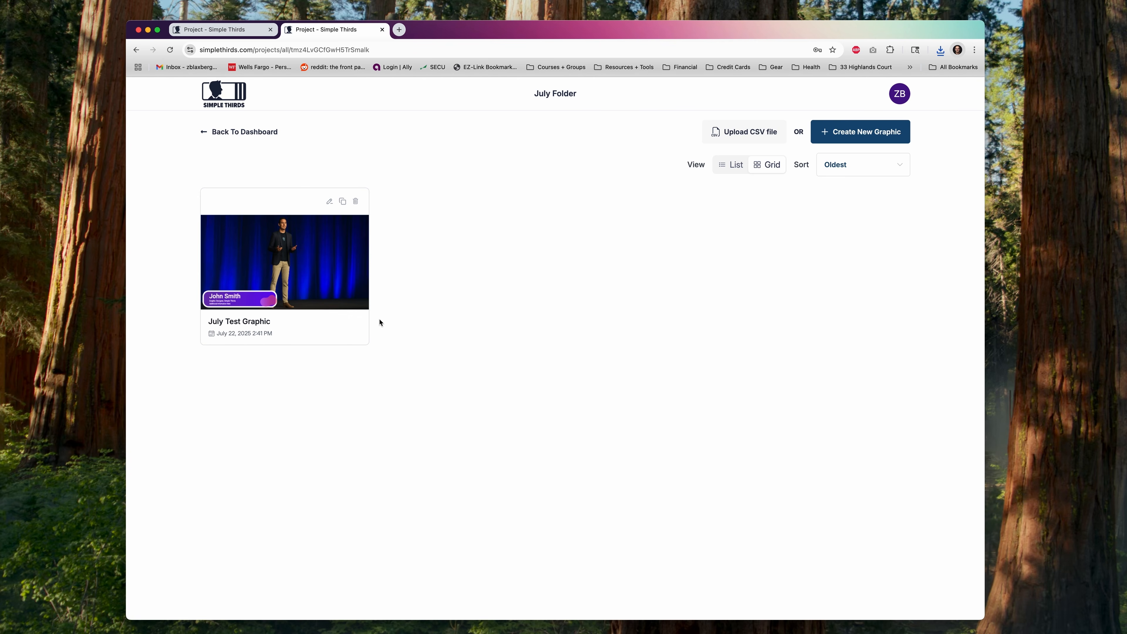
pyautogui.click(212, 137)
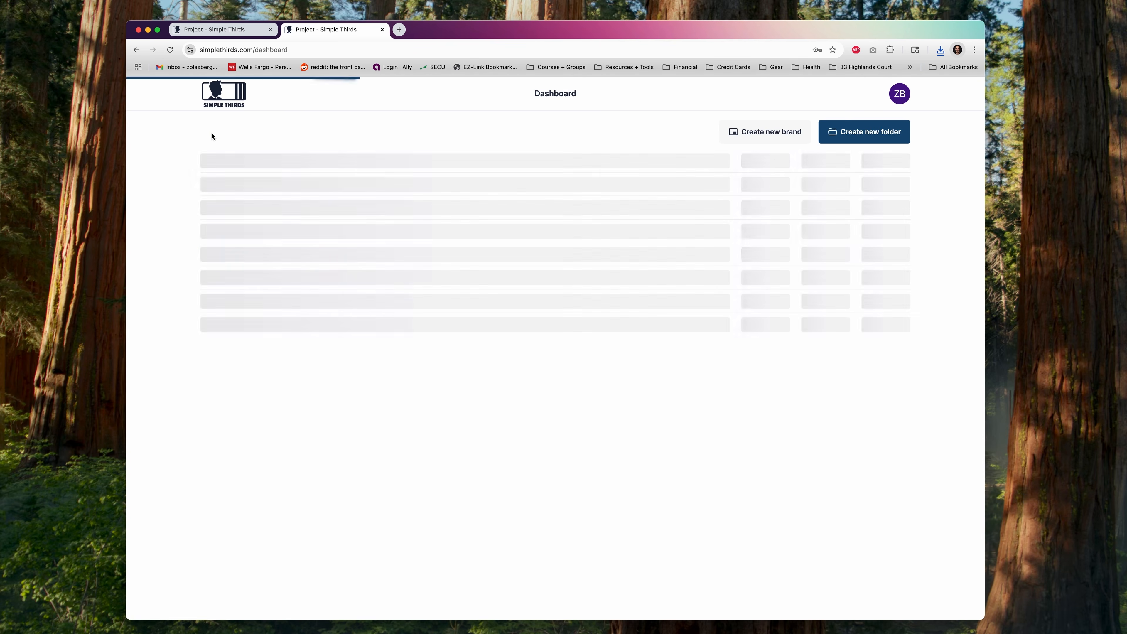